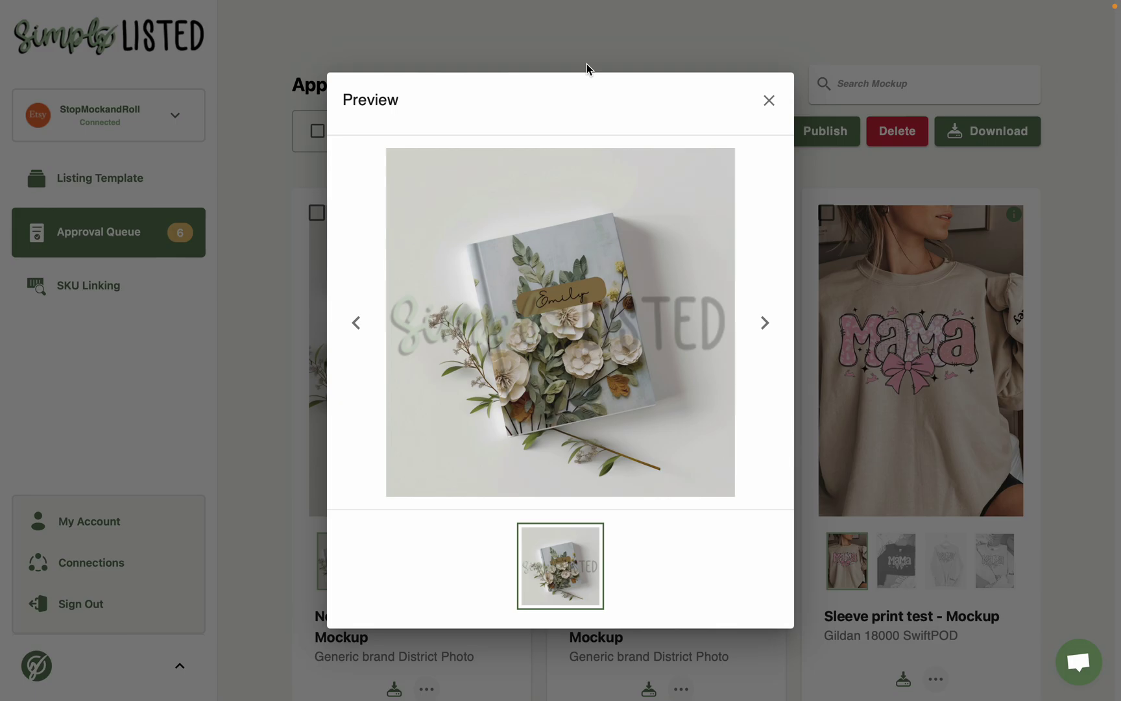
- Close the journal mockup preview
{"action": "left_click", "coordinate": [769, 100]}
- Browse the Listing Templates cards, then leave the NoteBook Mockups template for the list
{"action": "left_click", "coordinate": [100, 177]}
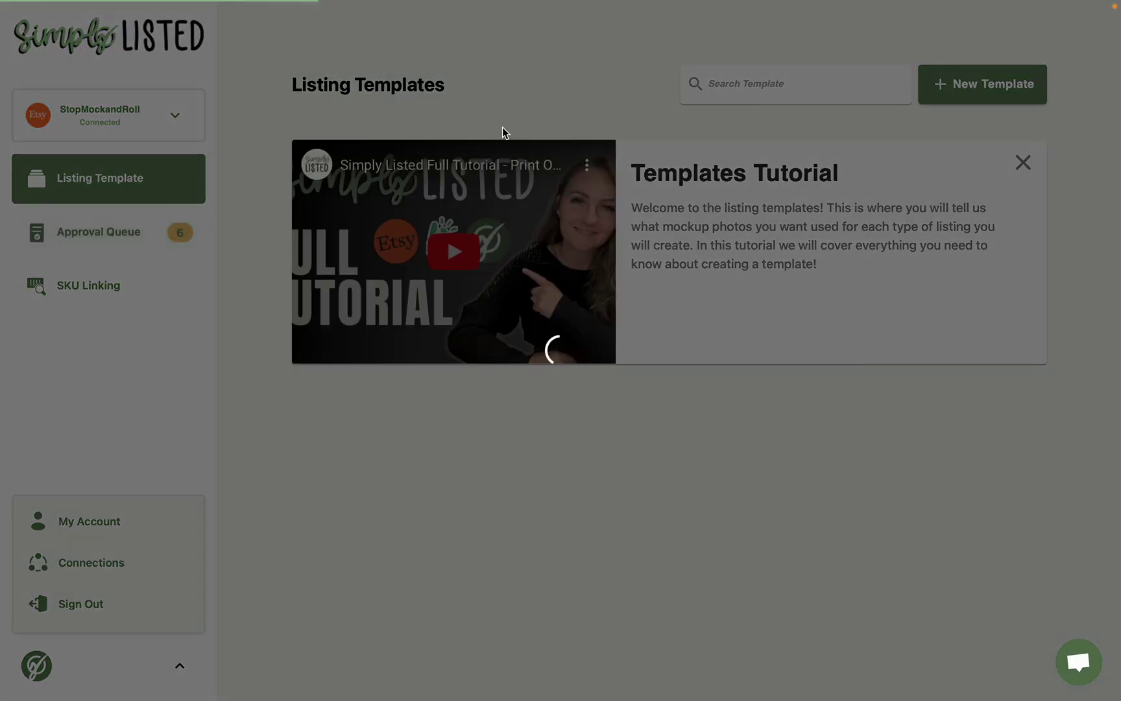
{"action": "scroll", "coordinate": [531, 395], "scroll_direction": "down", "scroll_amount": 7}
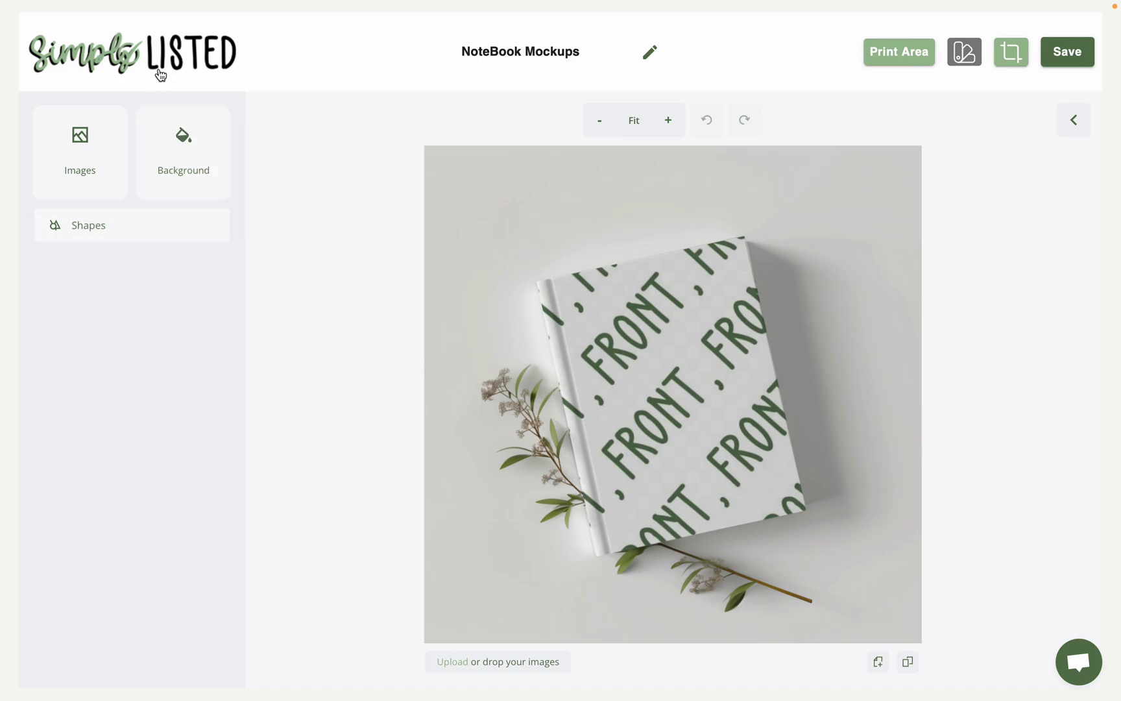
{"action": "left_click", "coordinate": [158, 70]}
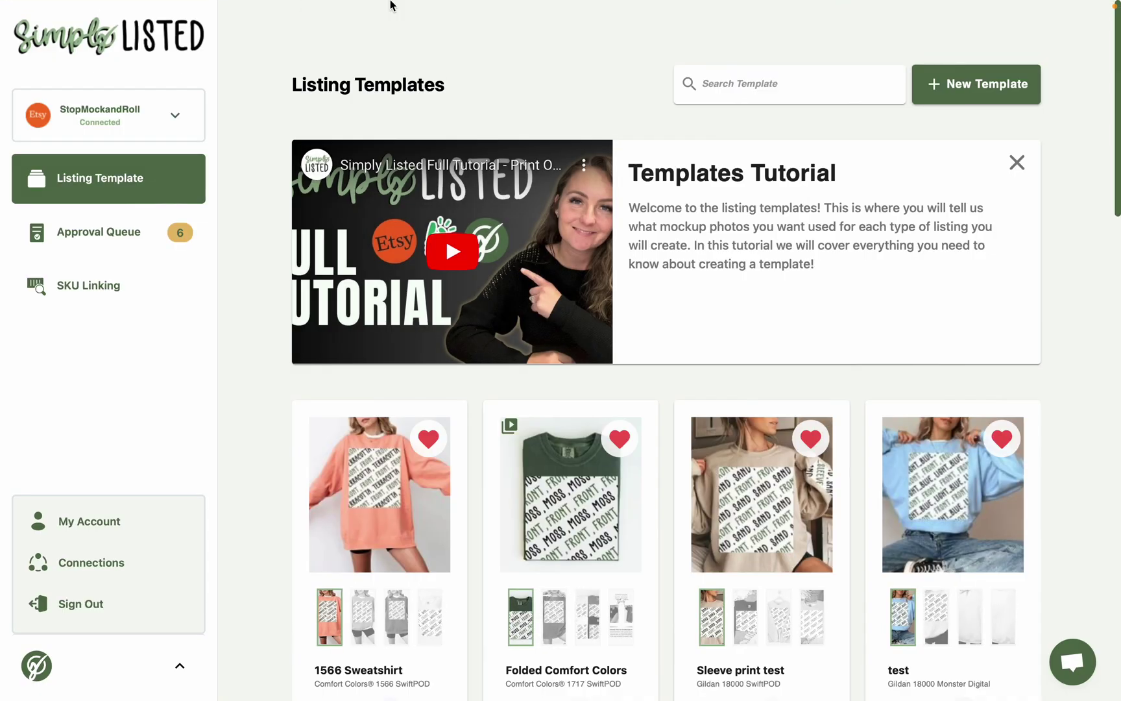
- Bring up the Hardcover Journal Matte editor in Printify and scroll through the product details
{"action": "mouse_move", "coordinate": [393, 2]}
{"action": "left_click", "coordinate": [956, 71]}
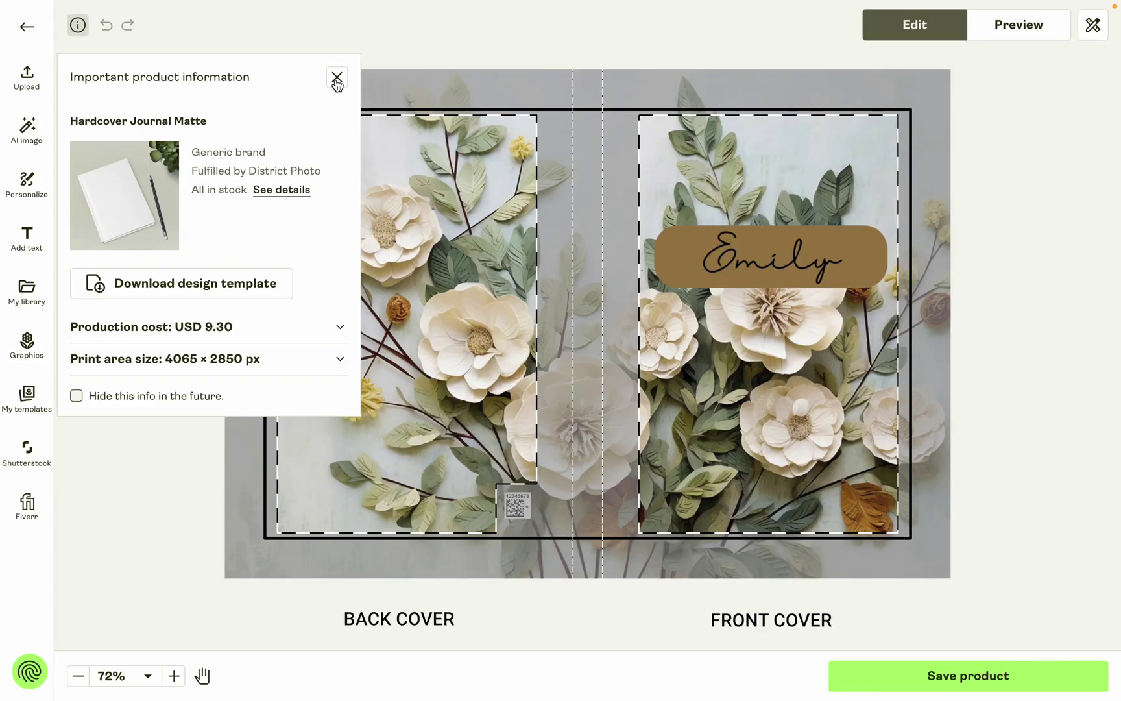
{"action": "left_click", "coordinate": [337, 79]}
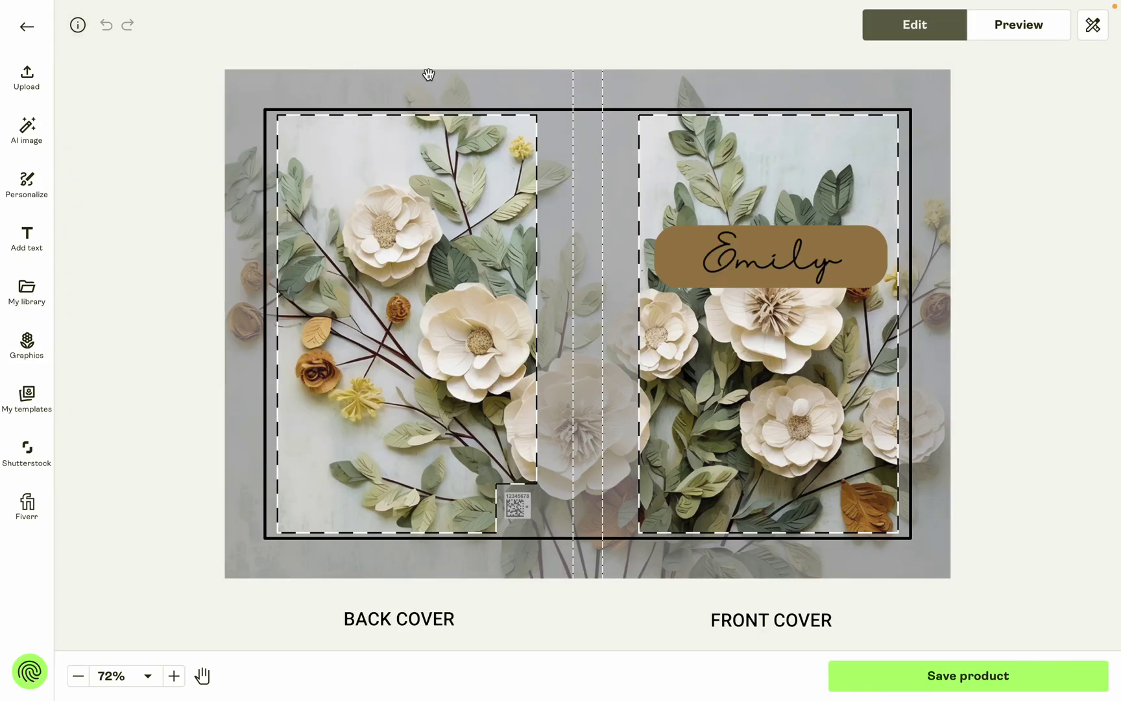
{"action": "scroll", "coordinate": [561, 83], "scroll_direction": "down", "scroll_amount": 1}
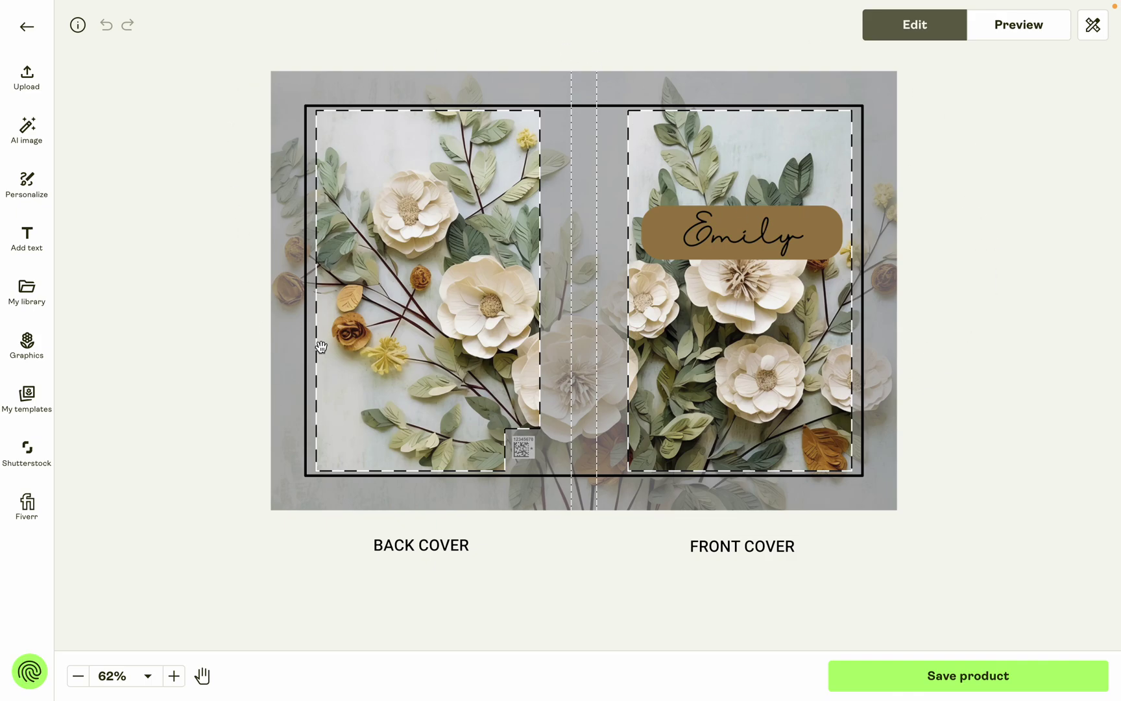
{"action": "scroll", "coordinate": [894, 160], "scroll_direction": "down", "scroll_amount": 3}
{"action": "scroll", "coordinate": [893, 161], "scroll_direction": "up", "scroll_amount": 1}
{"action": "scroll", "coordinate": [893, 160], "scroll_direction": "up", "scroll_amount": 1}
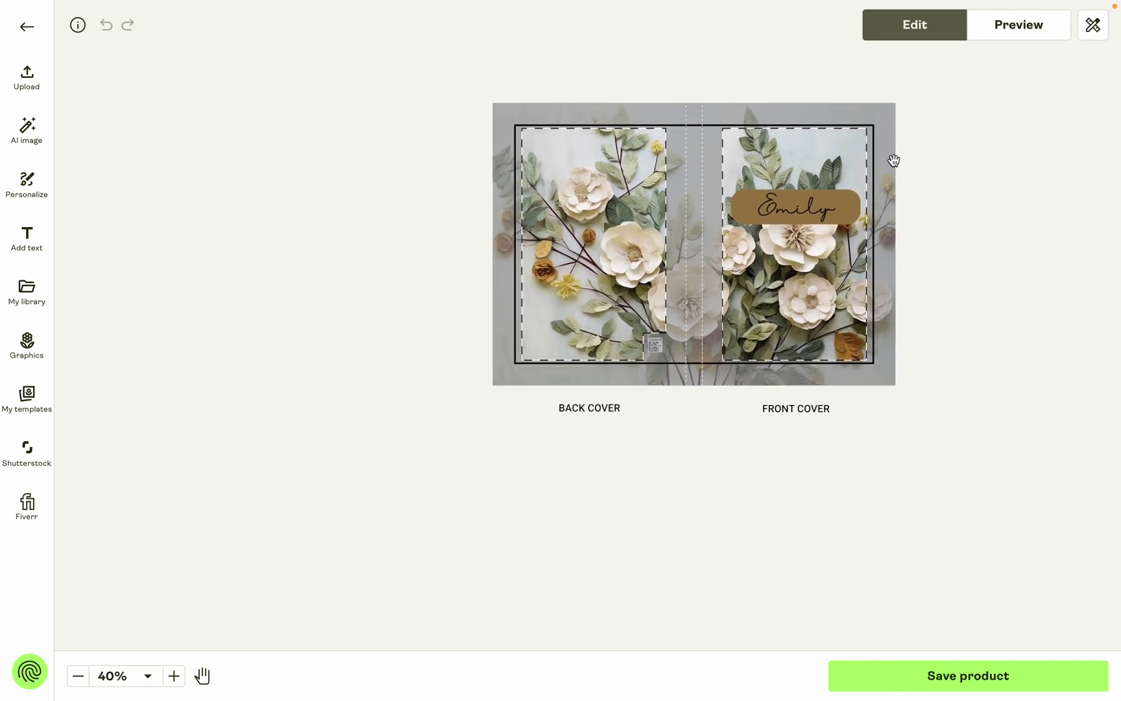
{"action": "scroll", "coordinate": [894, 160], "scroll_direction": "up", "scroll_amount": 5}
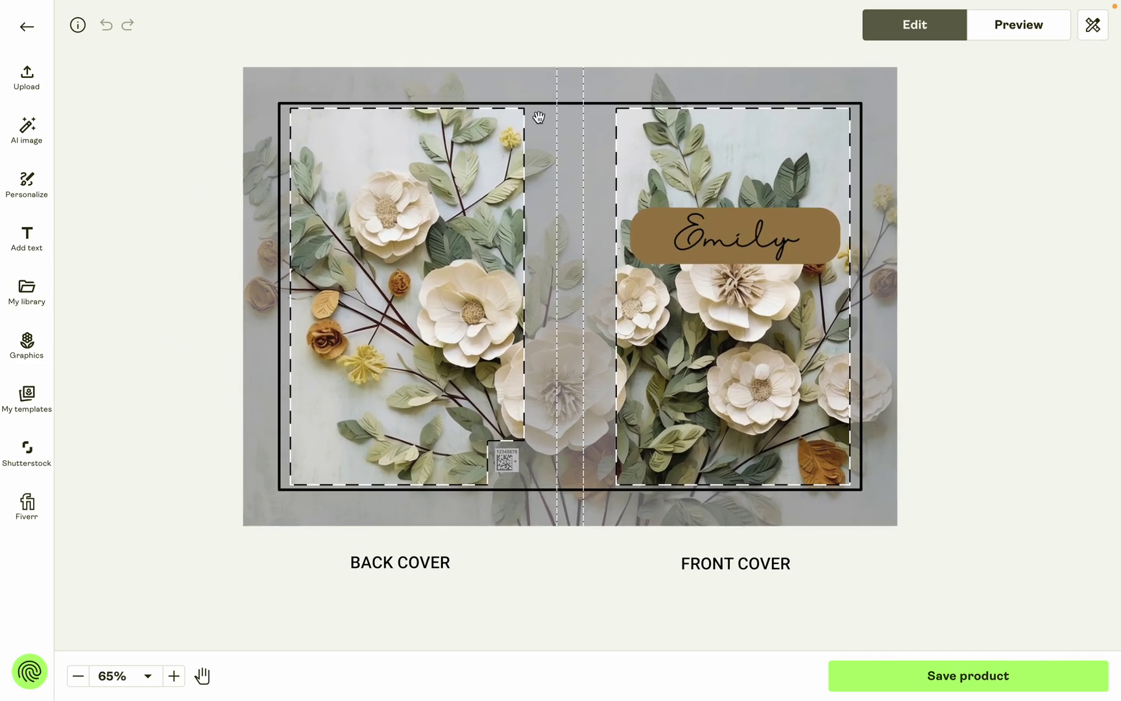
- Confirm the 4065 × 2850 px, 300 DPI print area size before going to Canva
{"action": "left_click", "coordinate": [77, 26]}
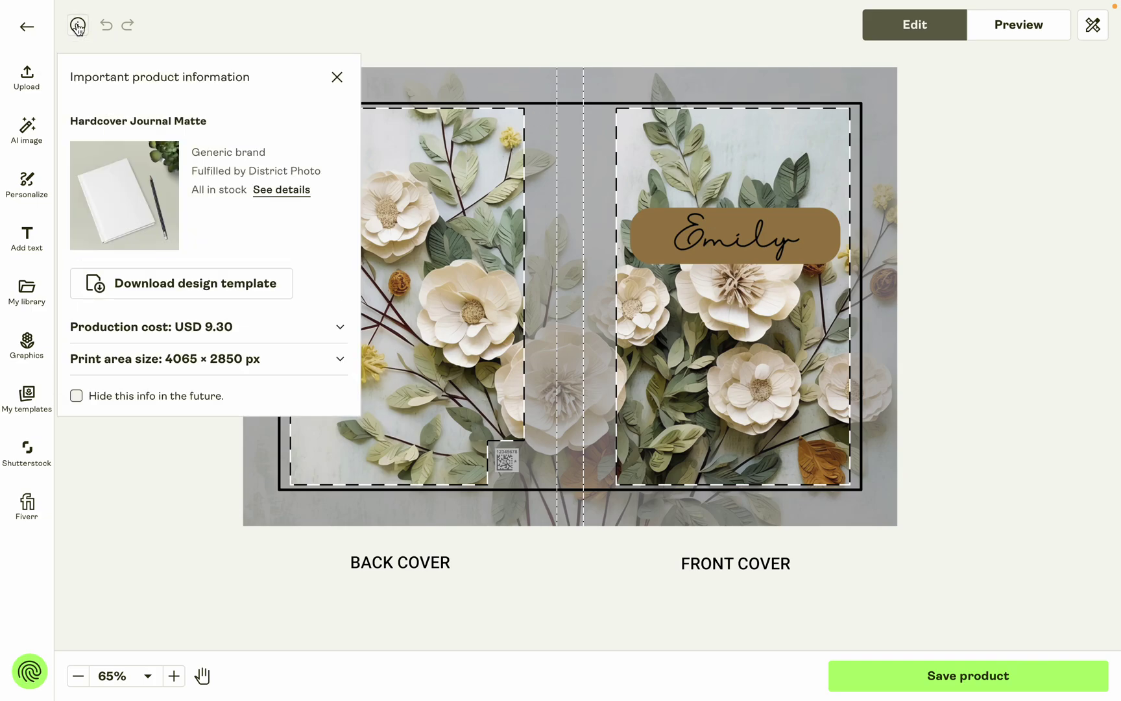
{"action": "left_click", "coordinate": [137, 361]}
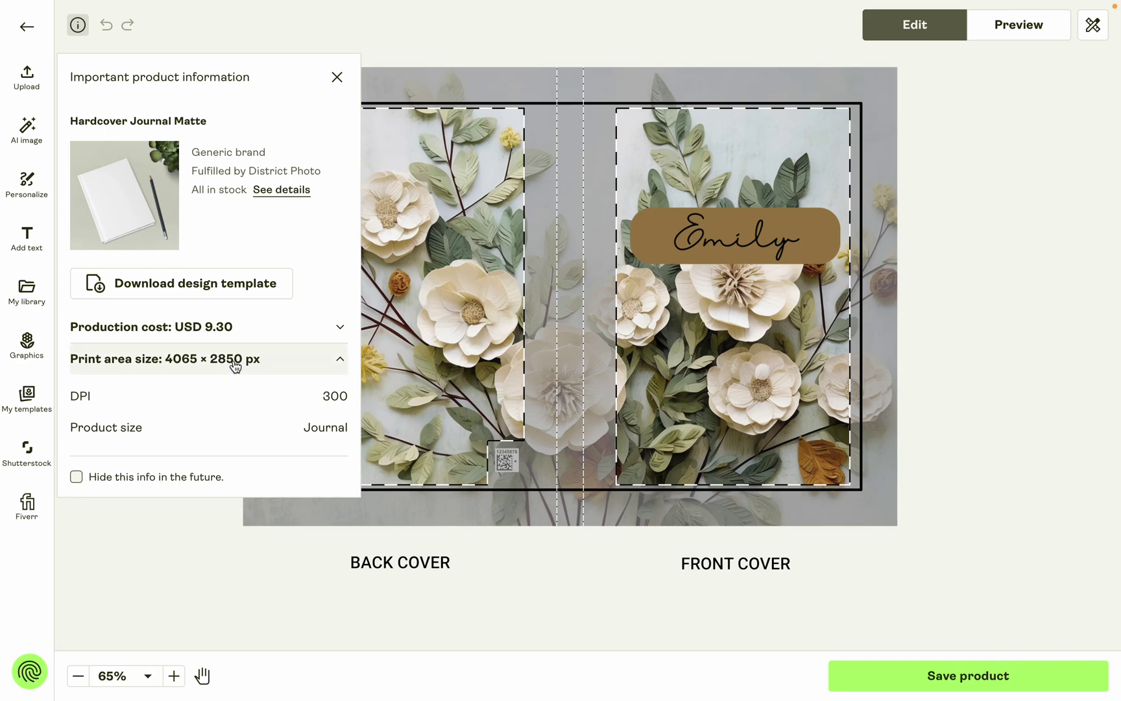
{"action": "left_click", "coordinate": [1100, 69]}
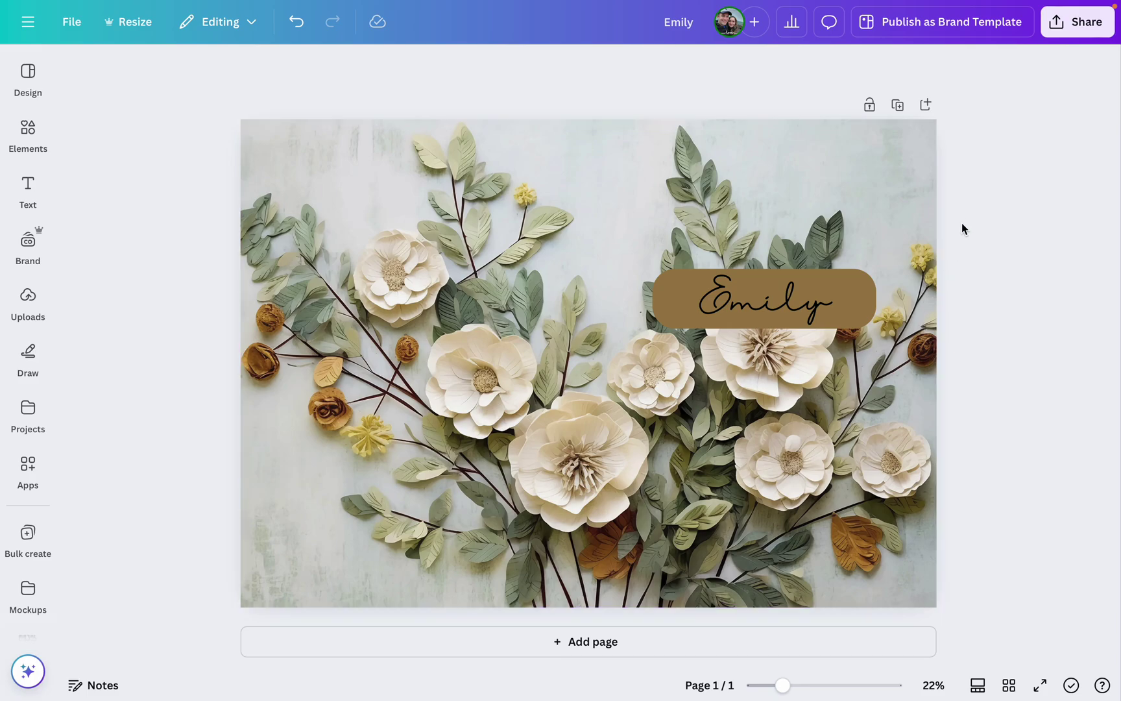
- Set the Printify cover template layer's transparency to 100 to compare it with the Emily art
{"action": "mouse_move", "coordinate": [955, 3]}
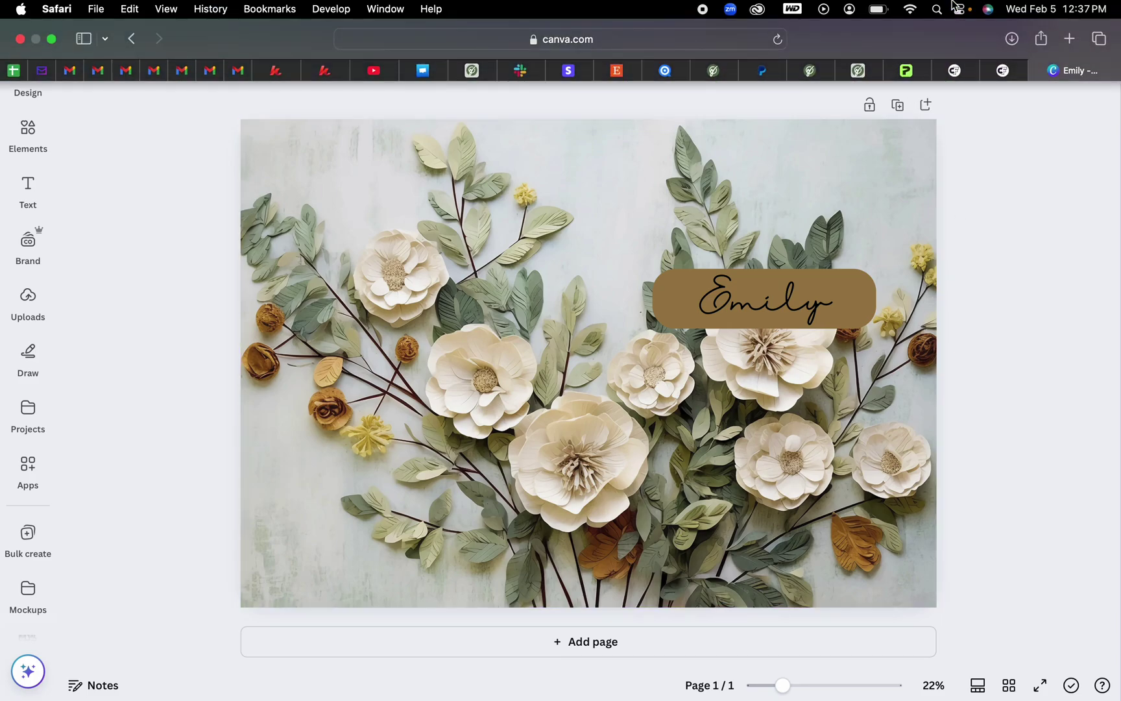
{"action": "left_click", "coordinate": [908, 70]}
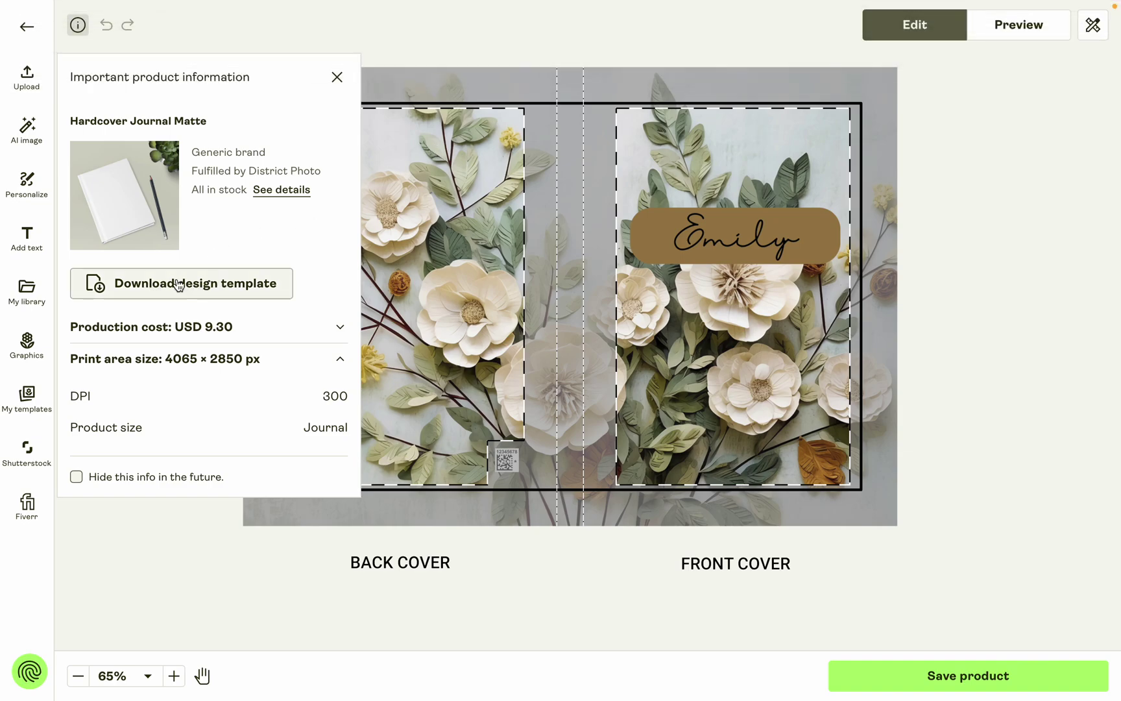
{"action": "mouse_move", "coordinate": [1079, 3]}
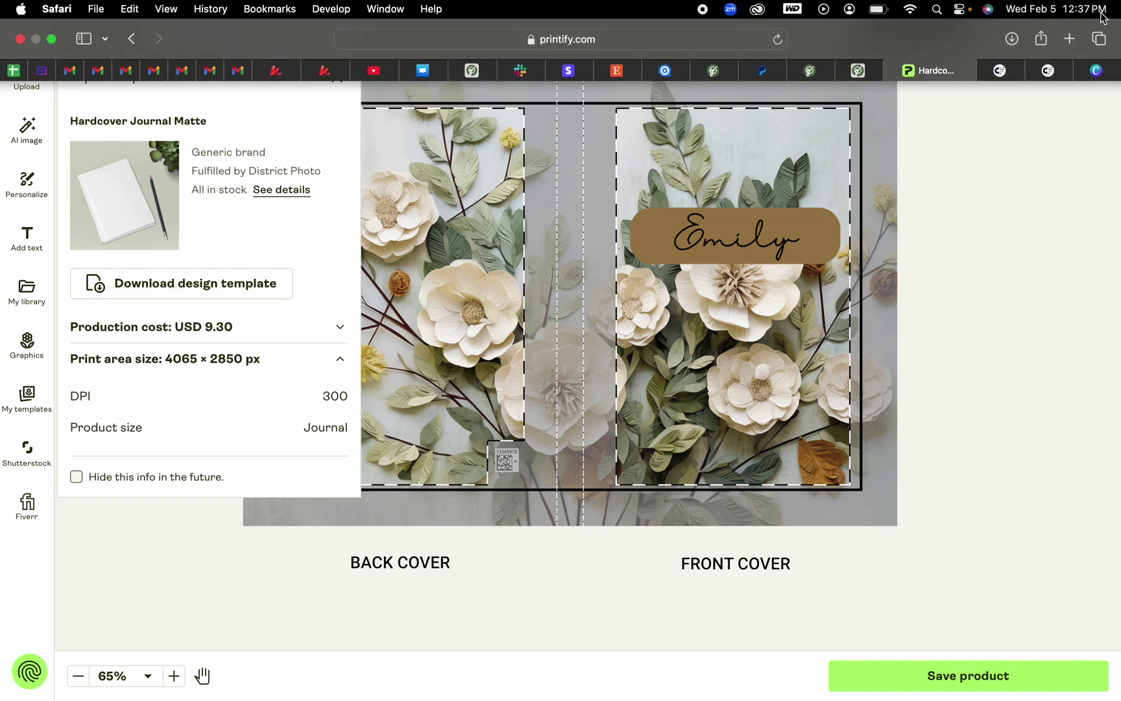
{"action": "left_click", "coordinate": [1112, 75]}
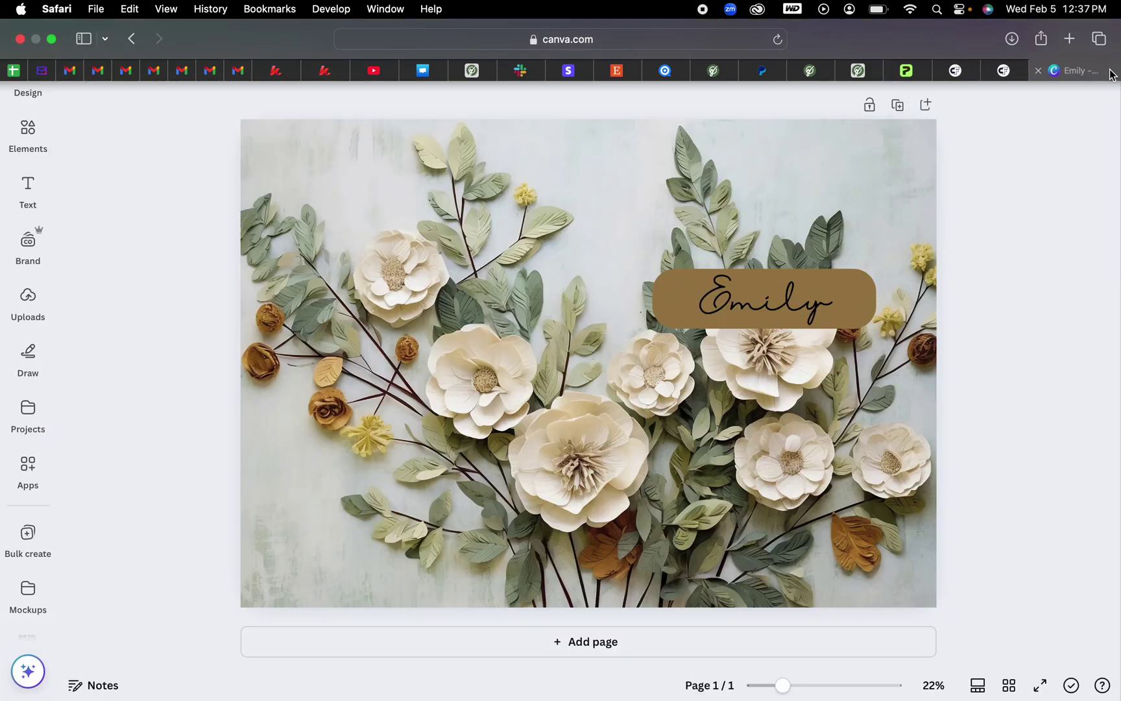
{"action": "left_click", "coordinate": [798, 67]}
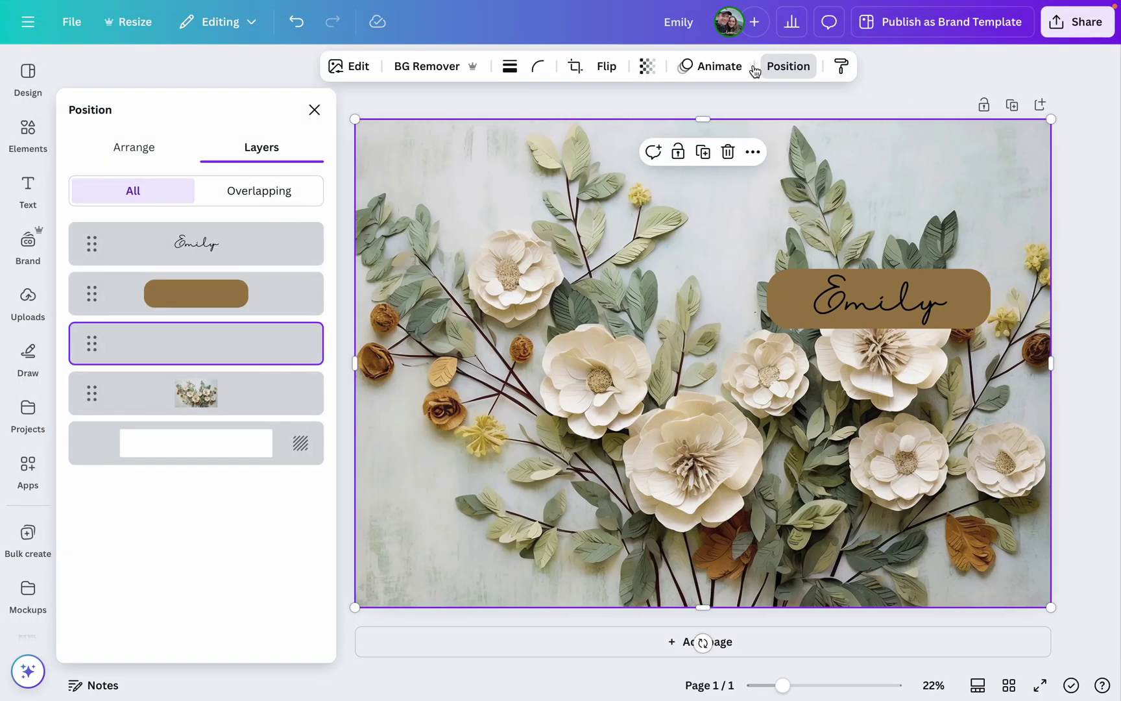
{"action": "left_click", "coordinate": [647, 66]}
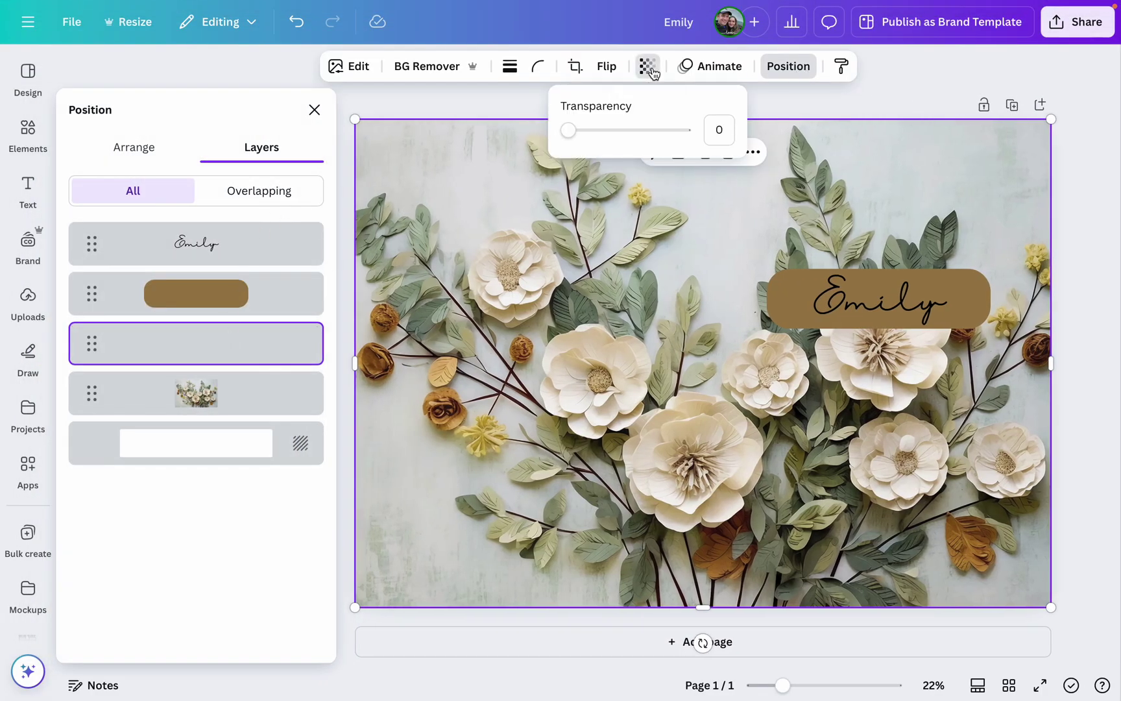
{"action": "left_click_drag", "start_coordinate": [564, 131], "coordinate": [693, 136]}
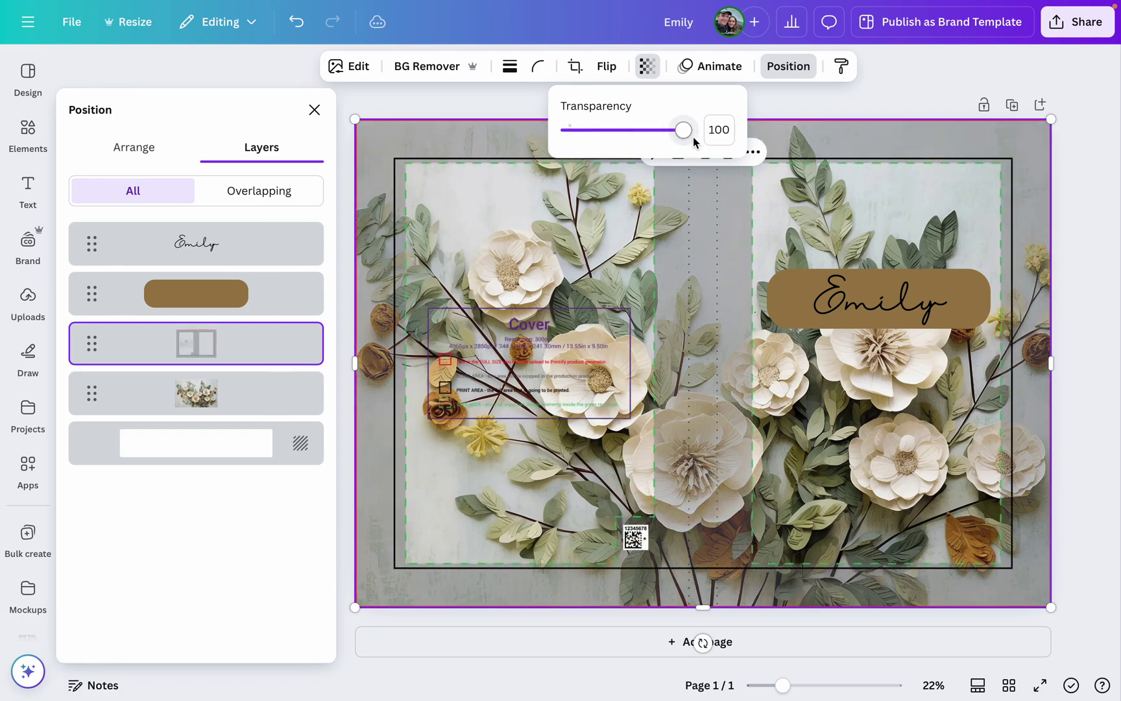
{"action": "left_click", "coordinate": [1057, 202]}
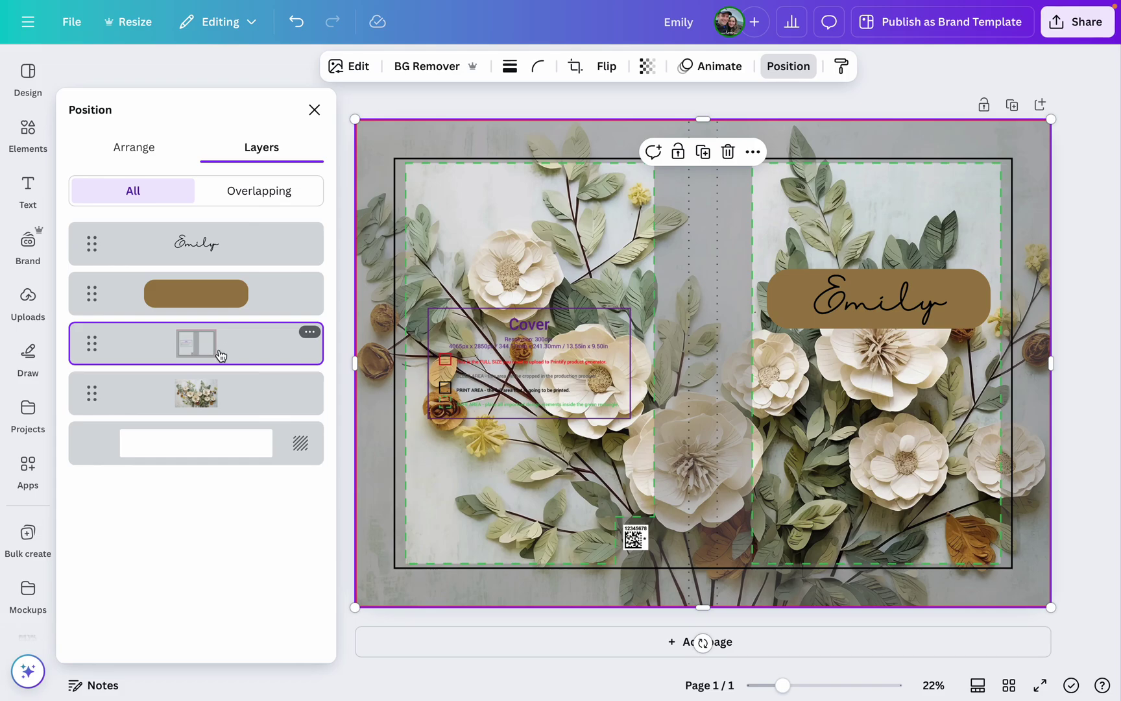
- Set the cover template layer's transparency back to 0
{"action": "left_click", "coordinate": [785, 72]}
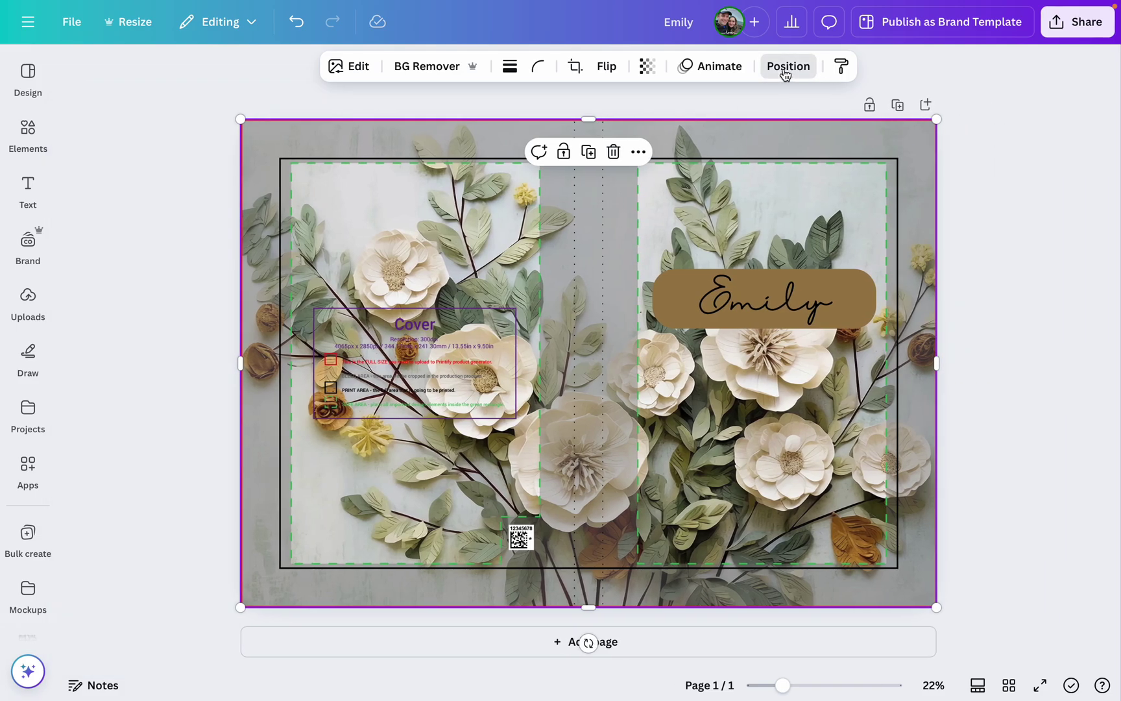
{"action": "left_click", "coordinate": [785, 67]}
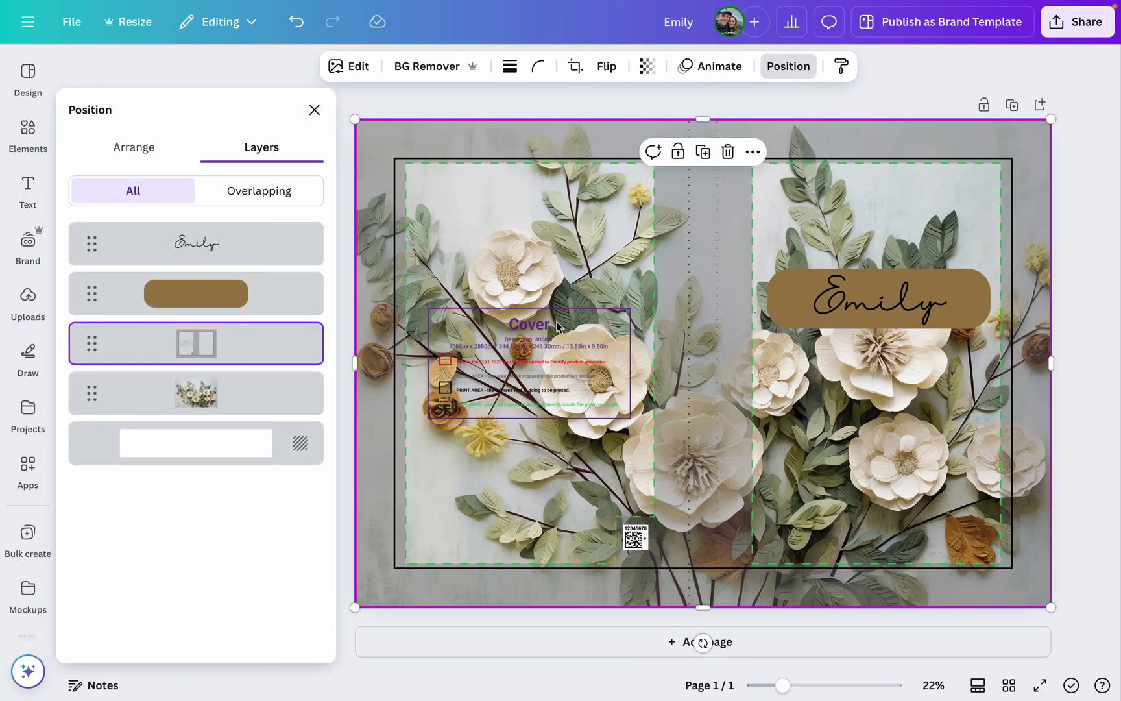
{"action": "left_click", "coordinate": [648, 66]}
{"action": "left_click_drag", "start_coordinate": [688, 130], "coordinate": [545, 140]}
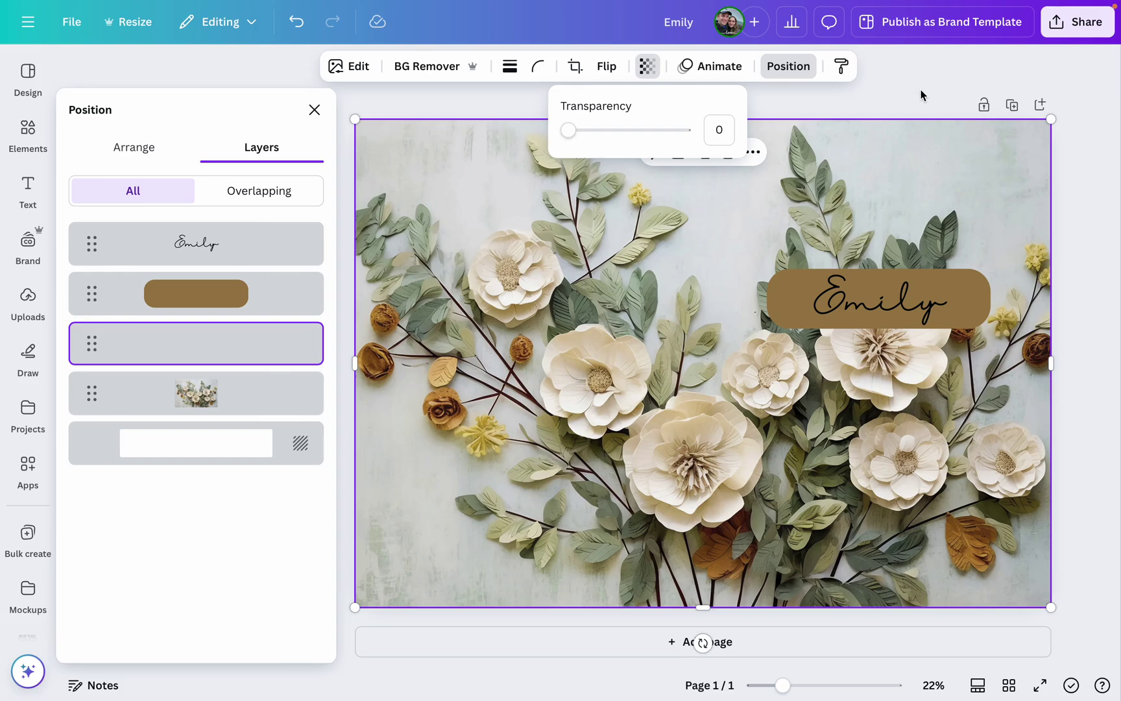
{"action": "left_click", "coordinate": [1014, 108]}
- Duplicate the Emily page and delete the floral image from page 2
{"action": "left_click", "coordinate": [1014, 107]}
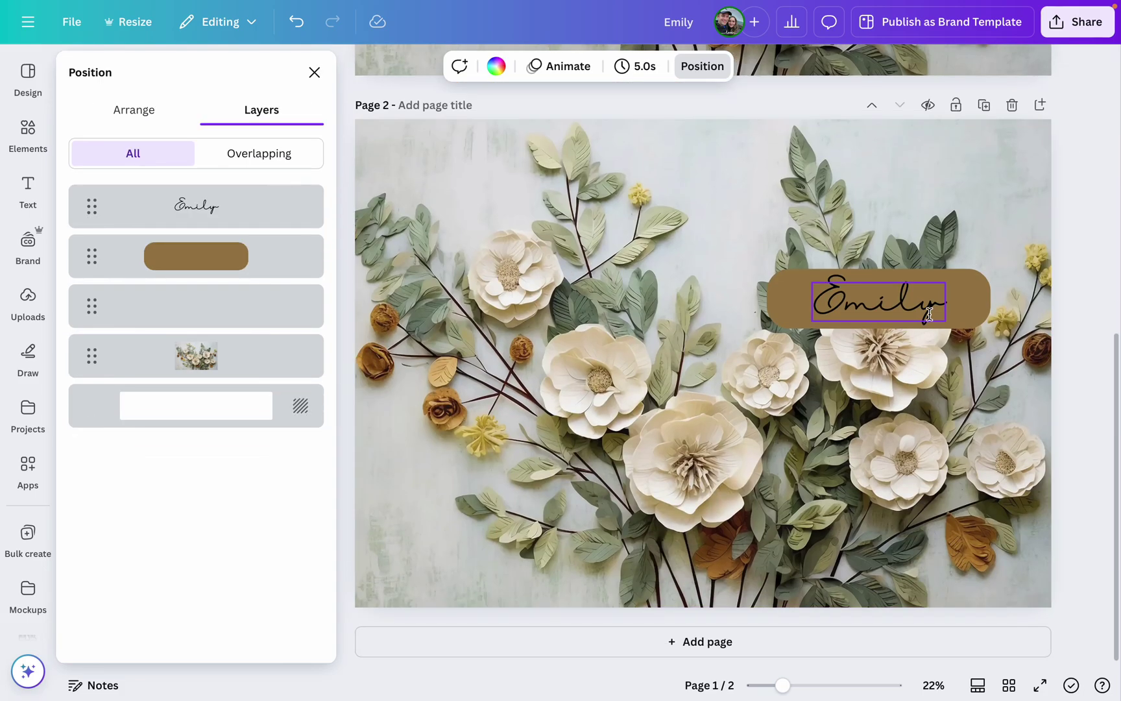
{"action": "left_click", "coordinate": [431, 327]}
{"action": "left_click", "coordinate": [213, 411]}
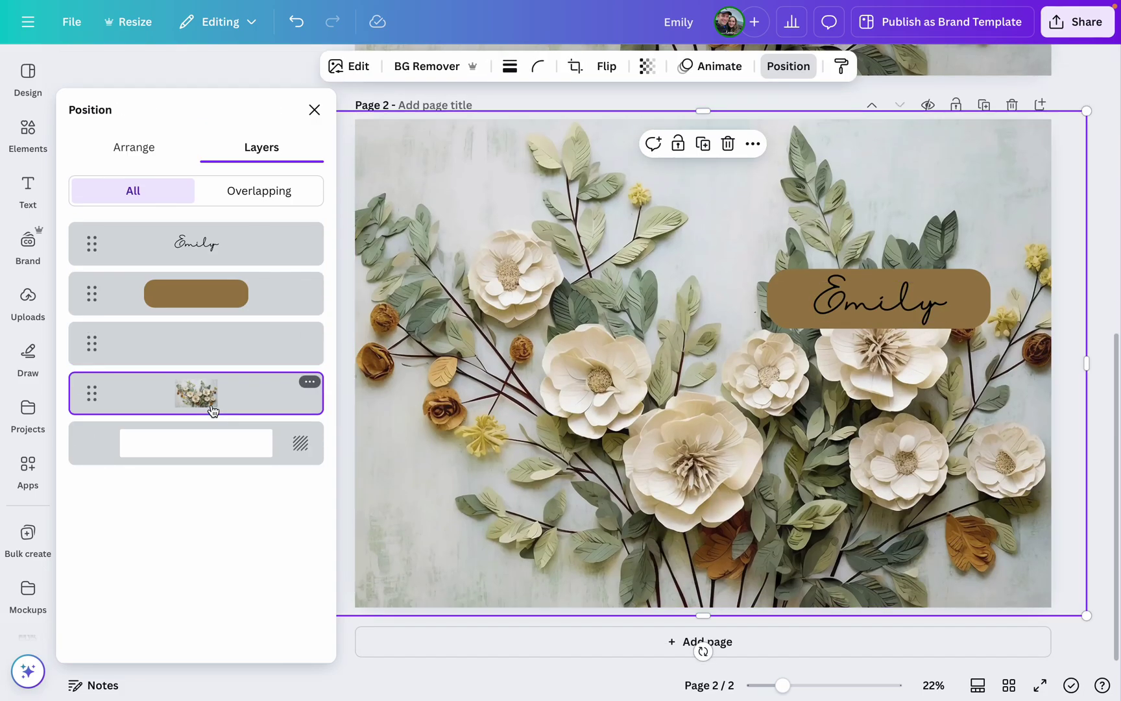
{"action": "key", "text": "Delete"}
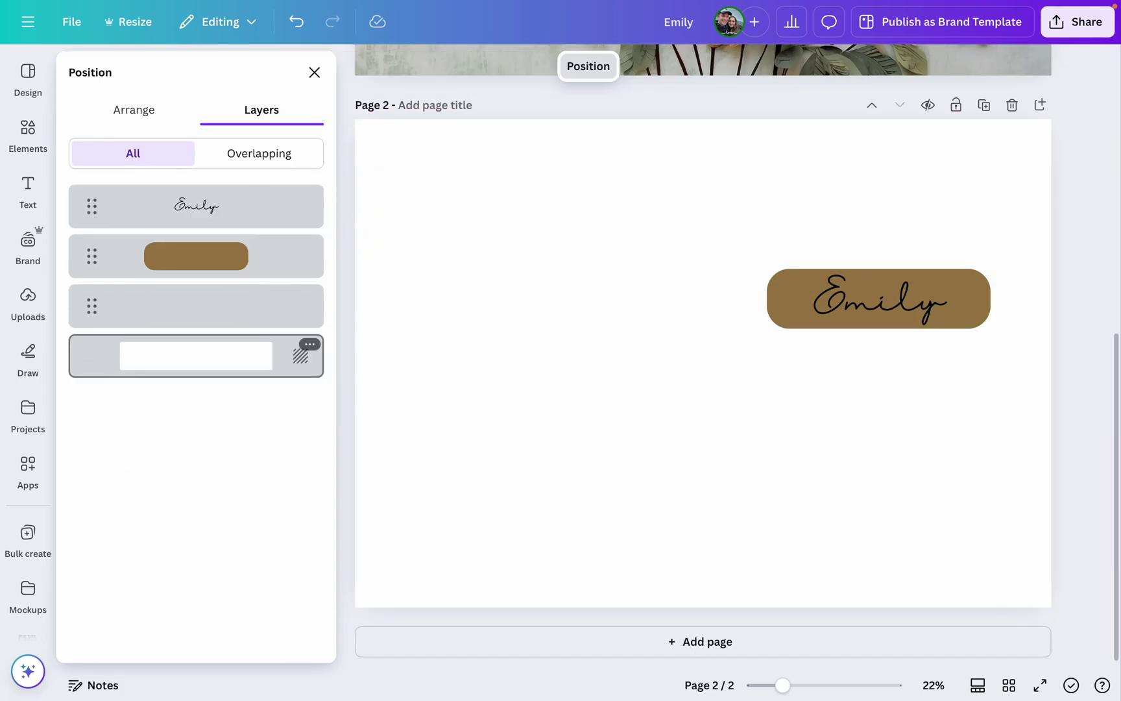
- Make page 2's cover template layer fully visible with transparency at 100
{"action": "left_click", "coordinate": [188, 315]}
{"action": "left_click", "coordinate": [648, 66]}
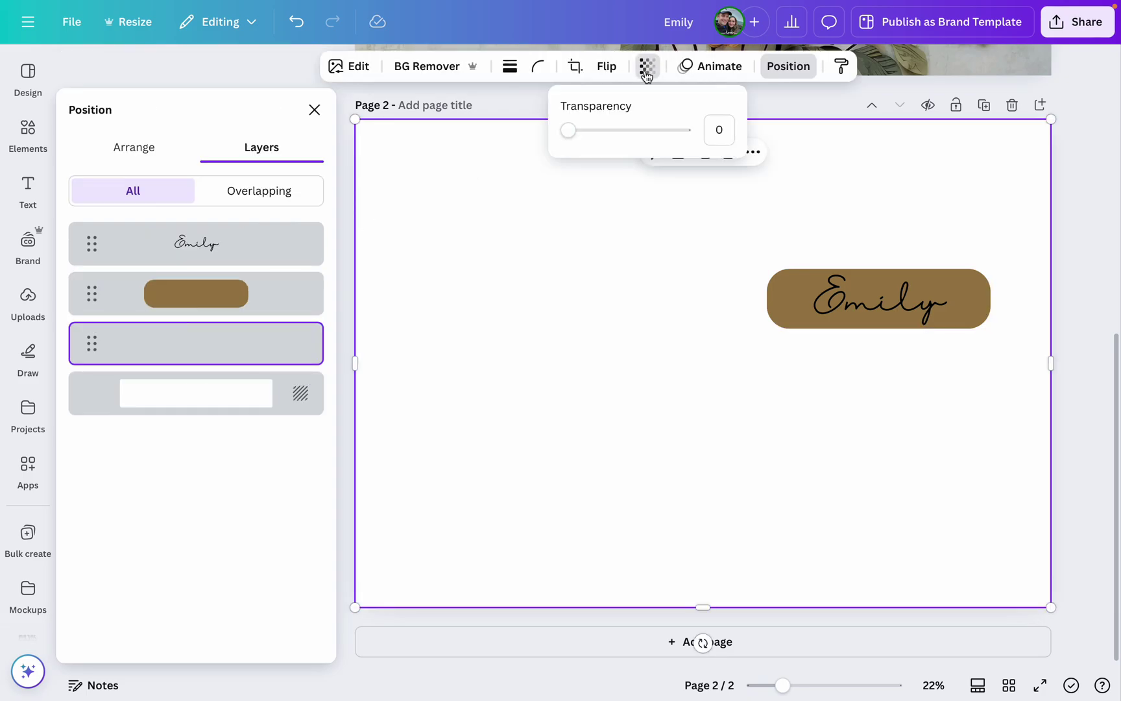
{"action": "left_click_drag", "start_coordinate": [571, 130], "coordinate": [683, 129]}
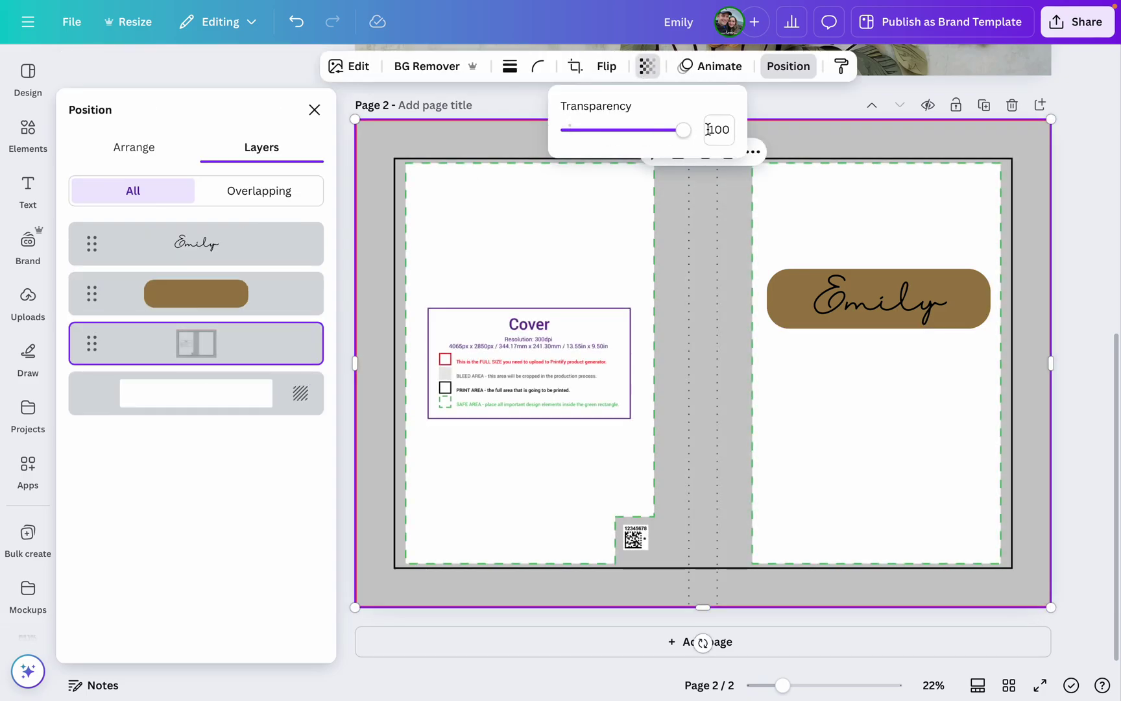
{"action": "left_click", "coordinate": [911, 70]}
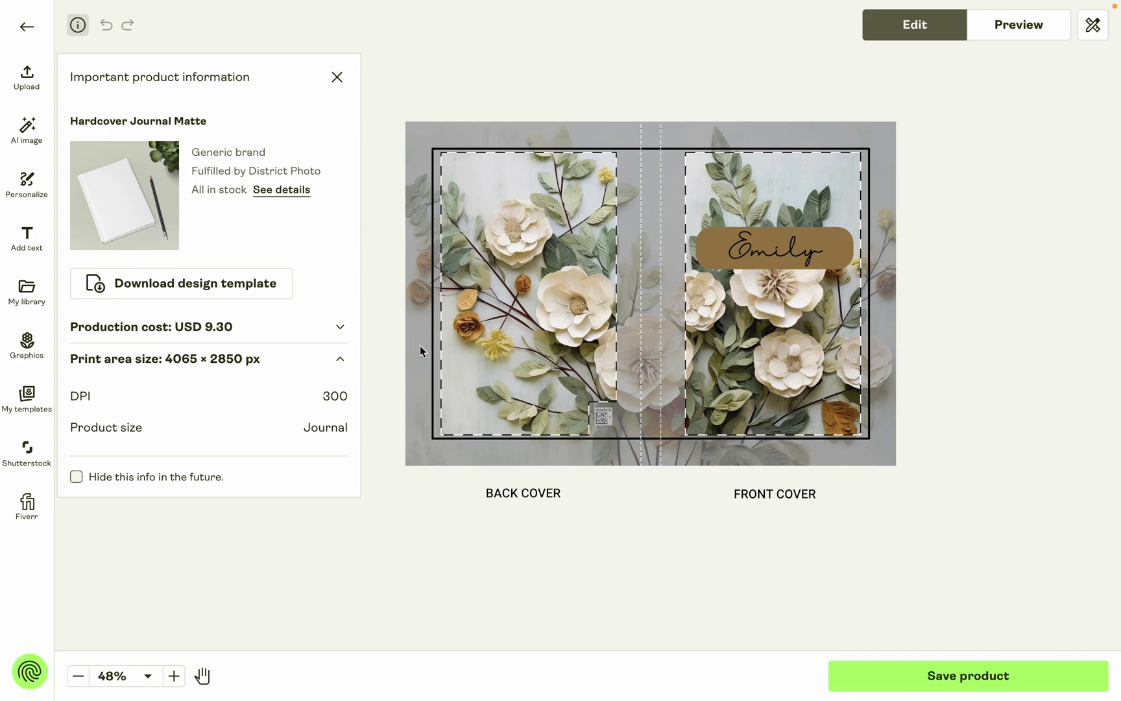
- Move the floral cover image up and left so it fills the full journal print area
{"action": "left_click_drag", "start_coordinate": [696, 404], "coordinate": [655, 333]}
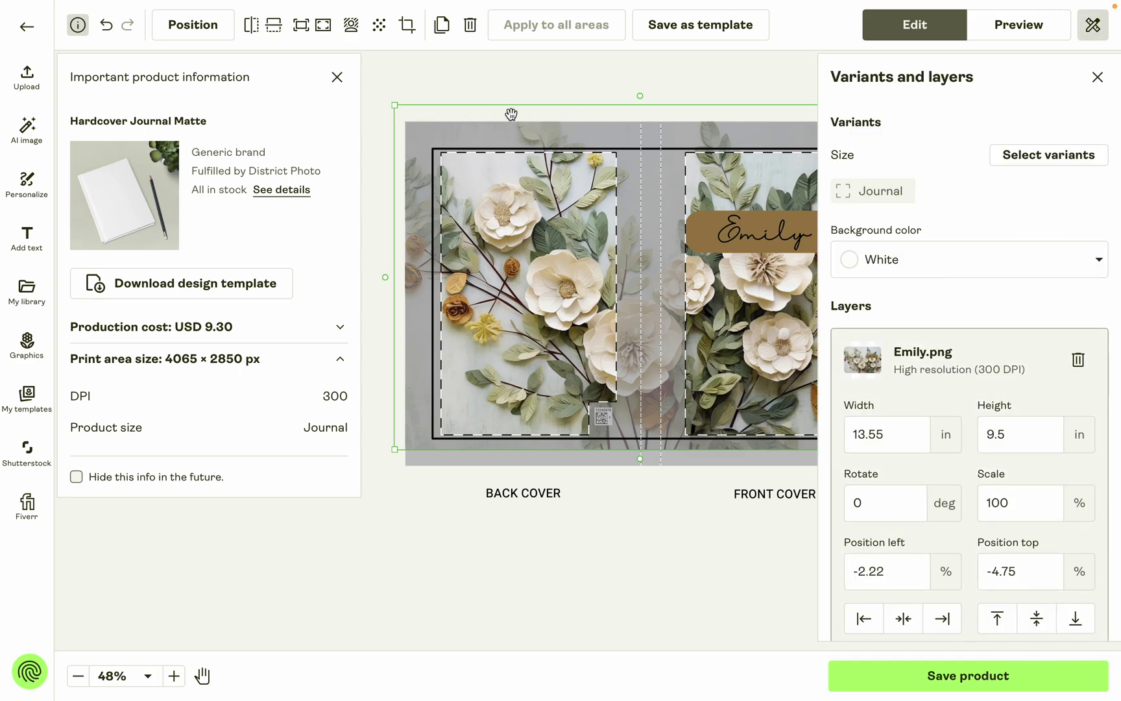
{"action": "left_click", "coordinate": [1097, 77]}
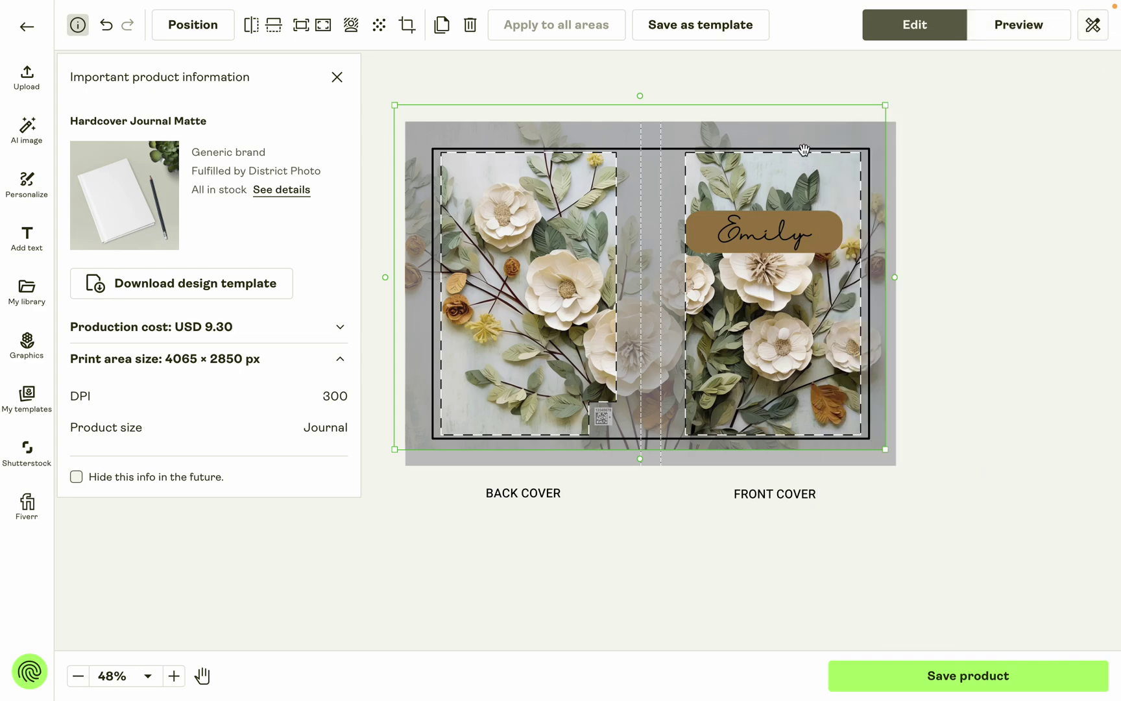
{"action": "left_click_drag", "start_coordinate": [804, 150], "coordinate": [815, 167]}
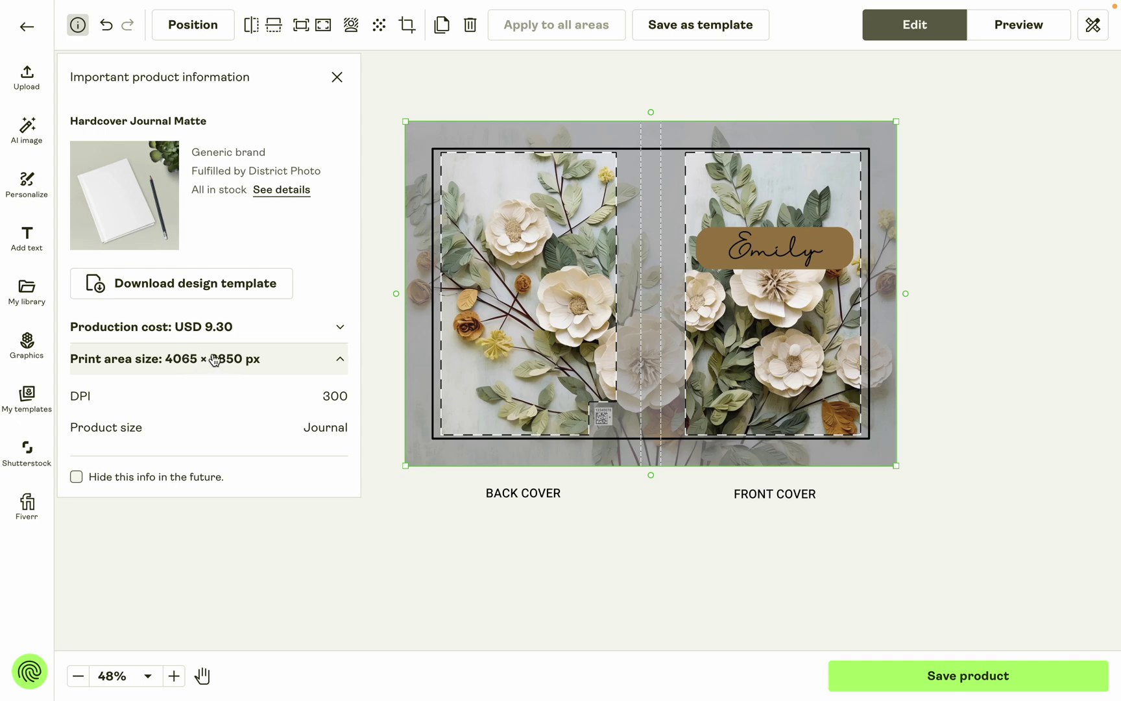
{"action": "mouse_move", "coordinate": [990, 2]}
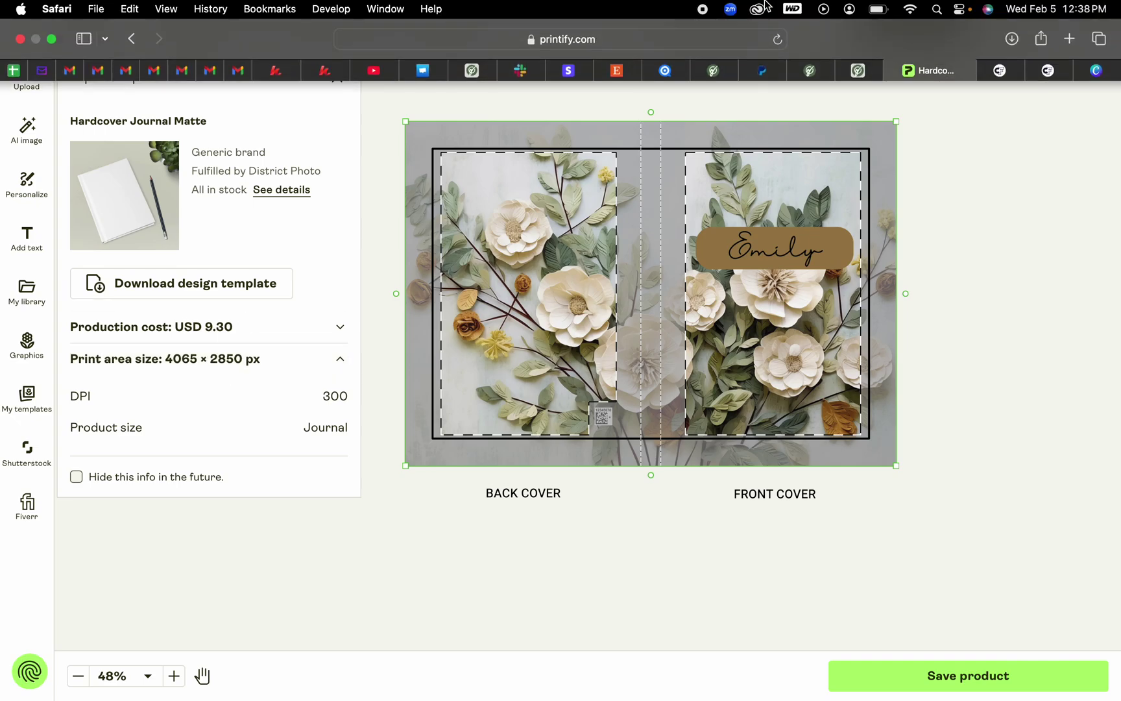
- Review the KDP Hardcover Notebook Canva Mockup description on Creative Fabrica
{"action": "left_click", "coordinate": [1003, 71]}
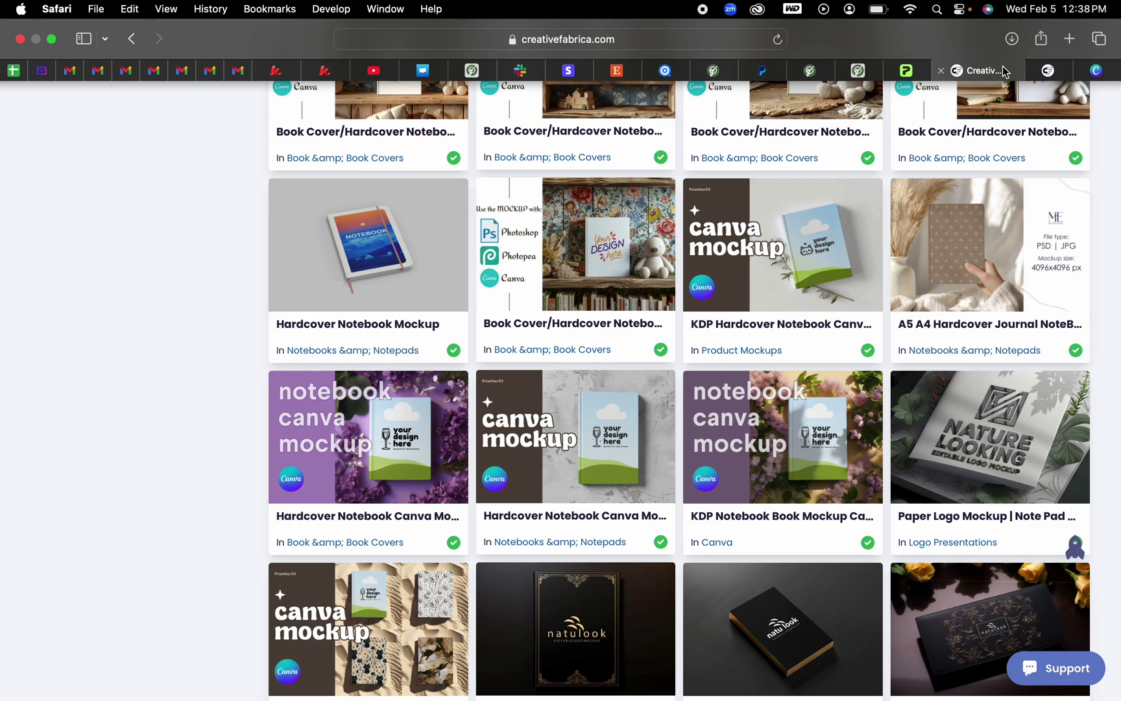
{"action": "left_click", "coordinate": [1057, 72]}
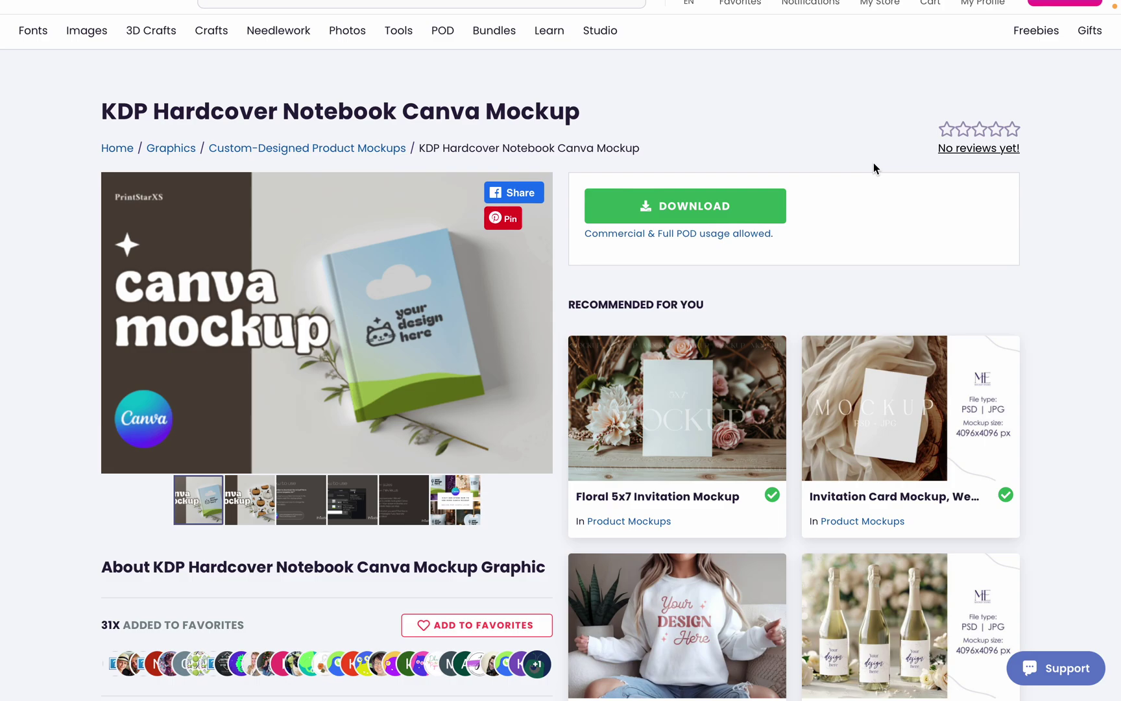
{"action": "scroll", "coordinate": [794, 296], "scroll_direction": "down", "scroll_amount": 7}
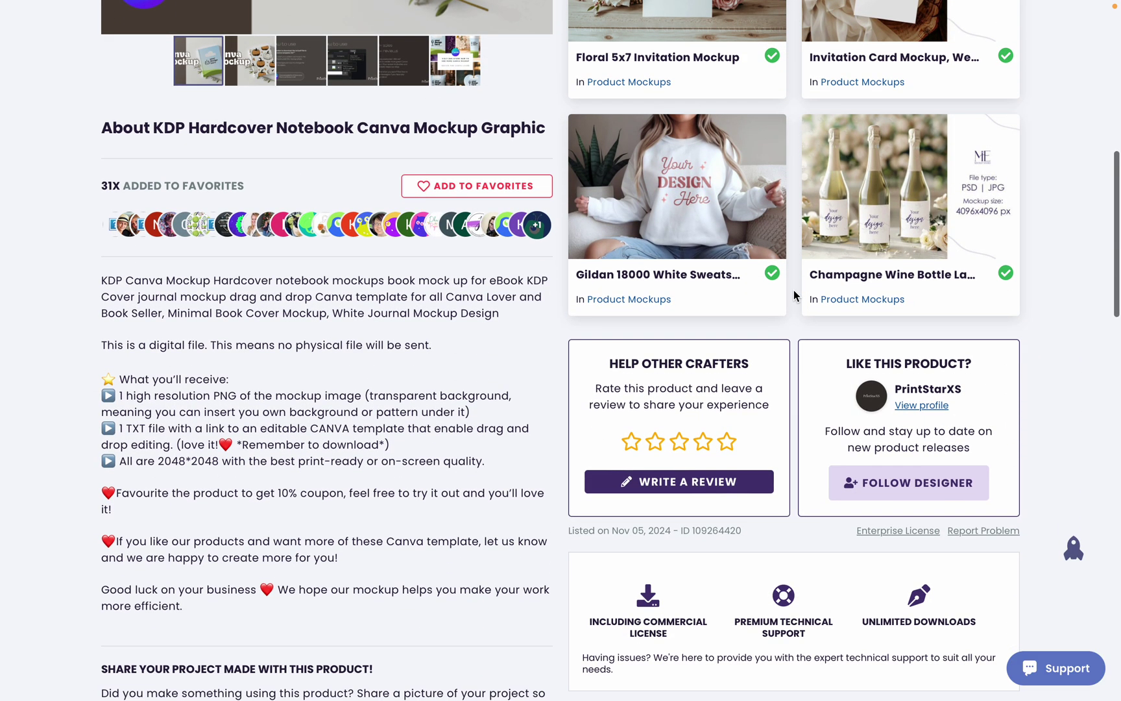
{"action": "scroll", "coordinate": [794, 295], "scroll_direction": "down", "scroll_amount": 5}
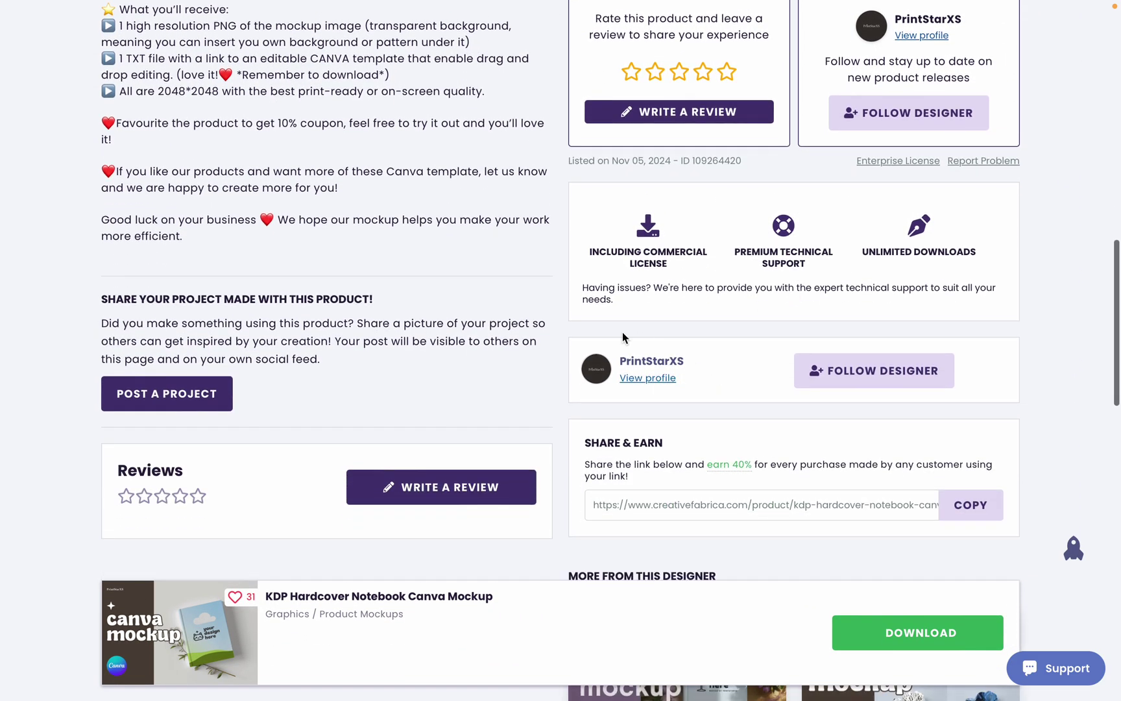
{"action": "scroll", "coordinate": [703, 371], "scroll_direction": "up", "scroll_amount": 12}
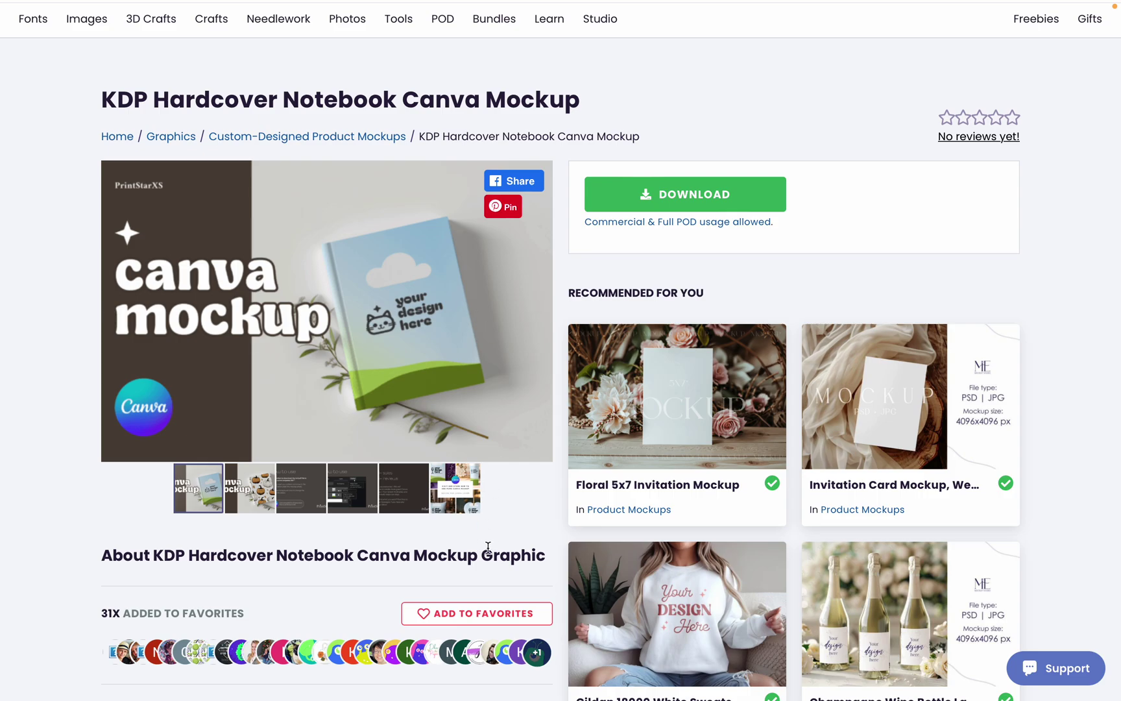
{"action": "mouse_move", "coordinate": [615, 665]}
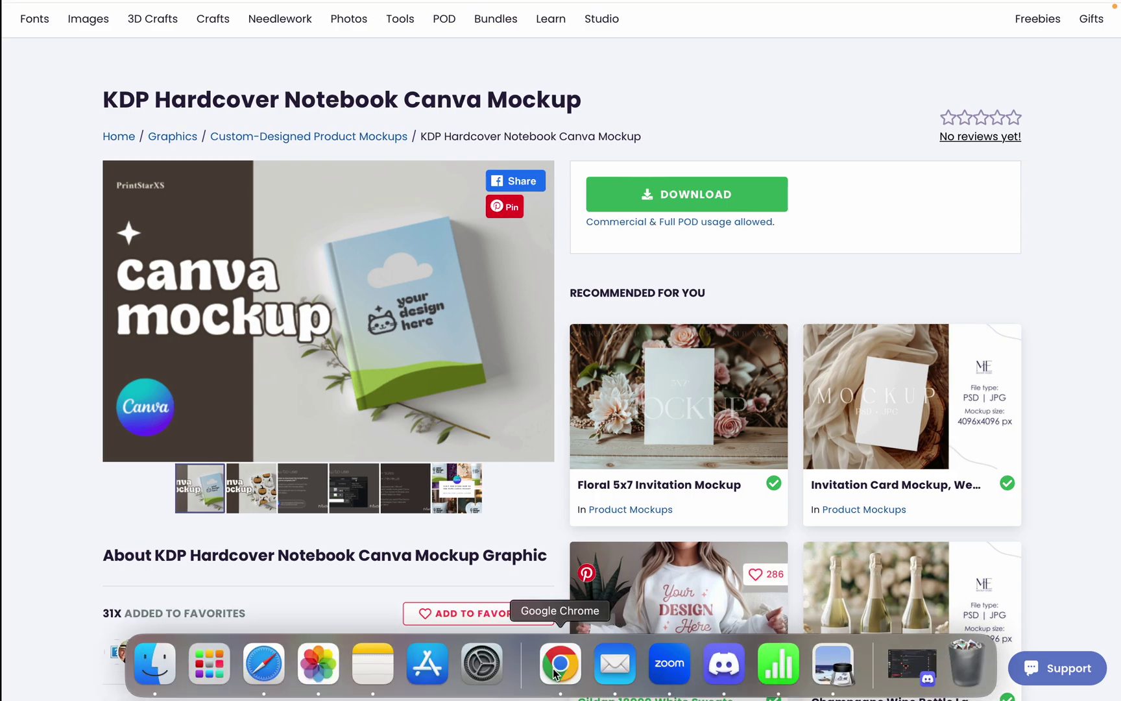
{"action": "left_click", "coordinate": [560, 664]}
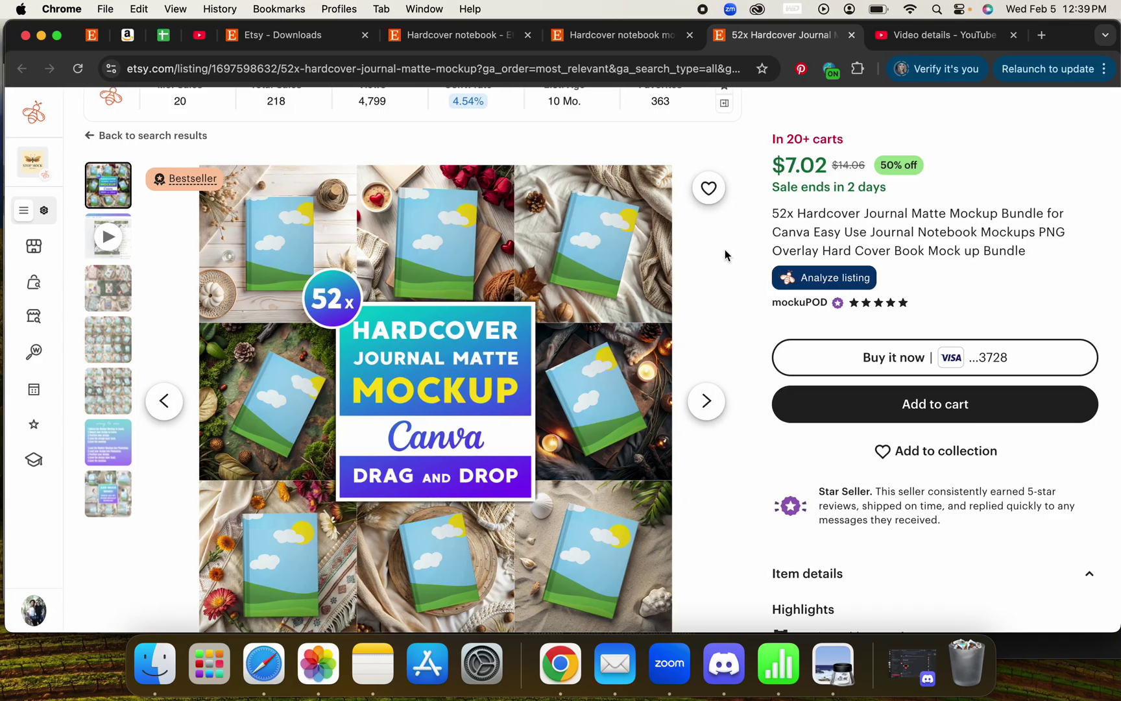
- Page the Etsy 52x Hardcover Journal Matte bundle gallery to the patterned notebook mockup grid
{"action": "scroll", "coordinate": [740, 305], "scroll_direction": "down", "scroll_amount": 1}
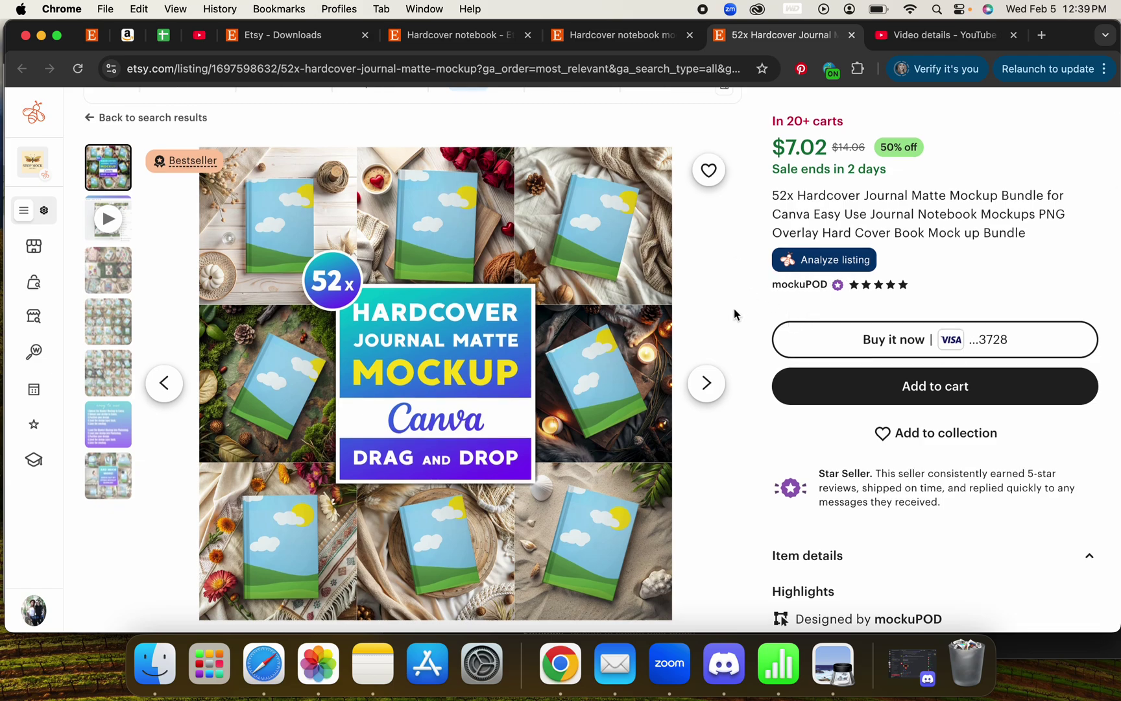
{"action": "scroll", "coordinate": [732, 315], "scroll_direction": "down", "scroll_amount": 2}
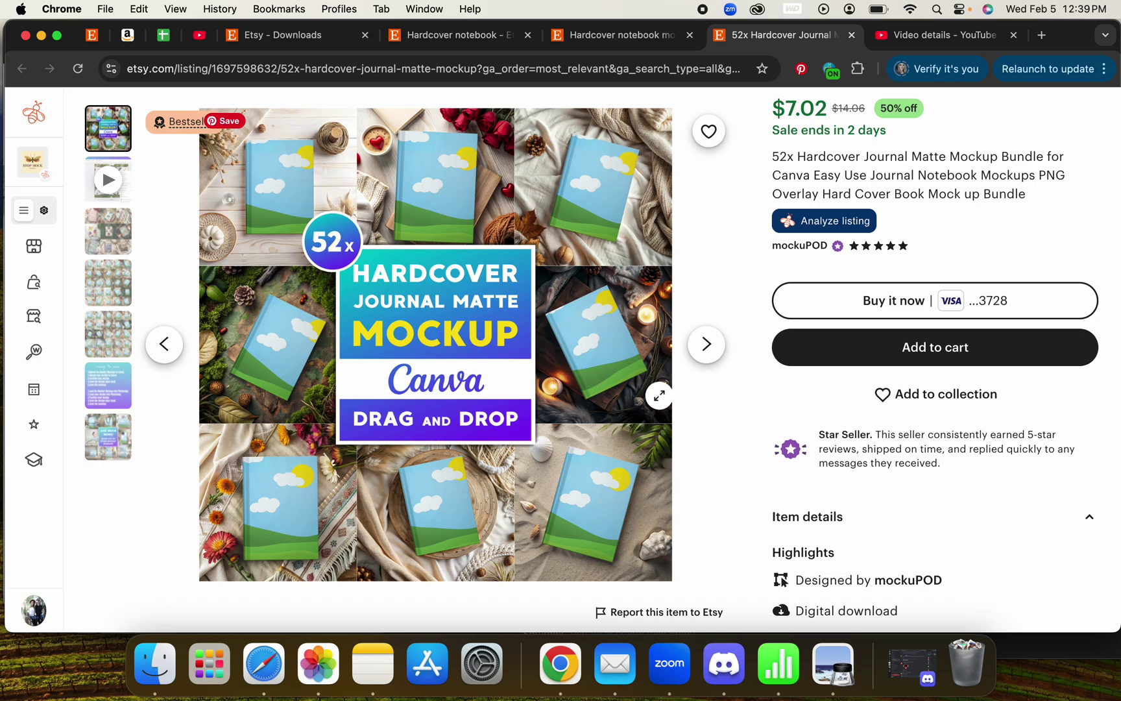
{"action": "left_click", "coordinate": [708, 348]}
{"action": "left_click", "coordinate": [707, 346]}
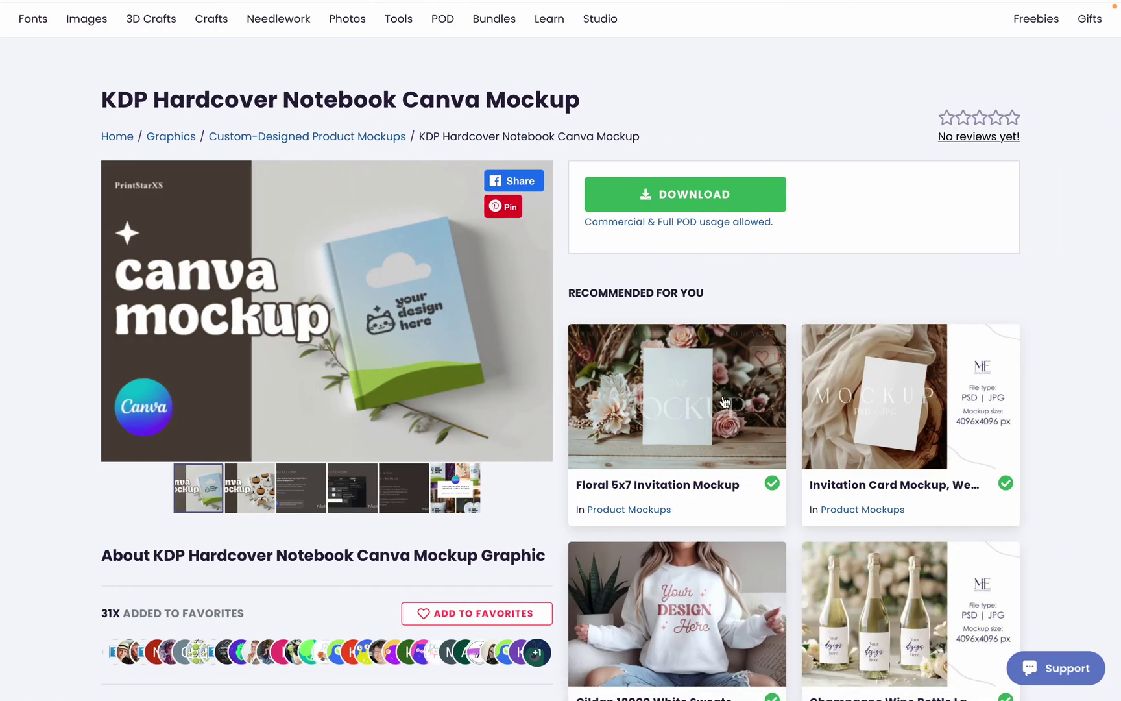
- Start a new listing template with Printify as the production partner
{"action": "mouse_move", "coordinate": [840, 6]}
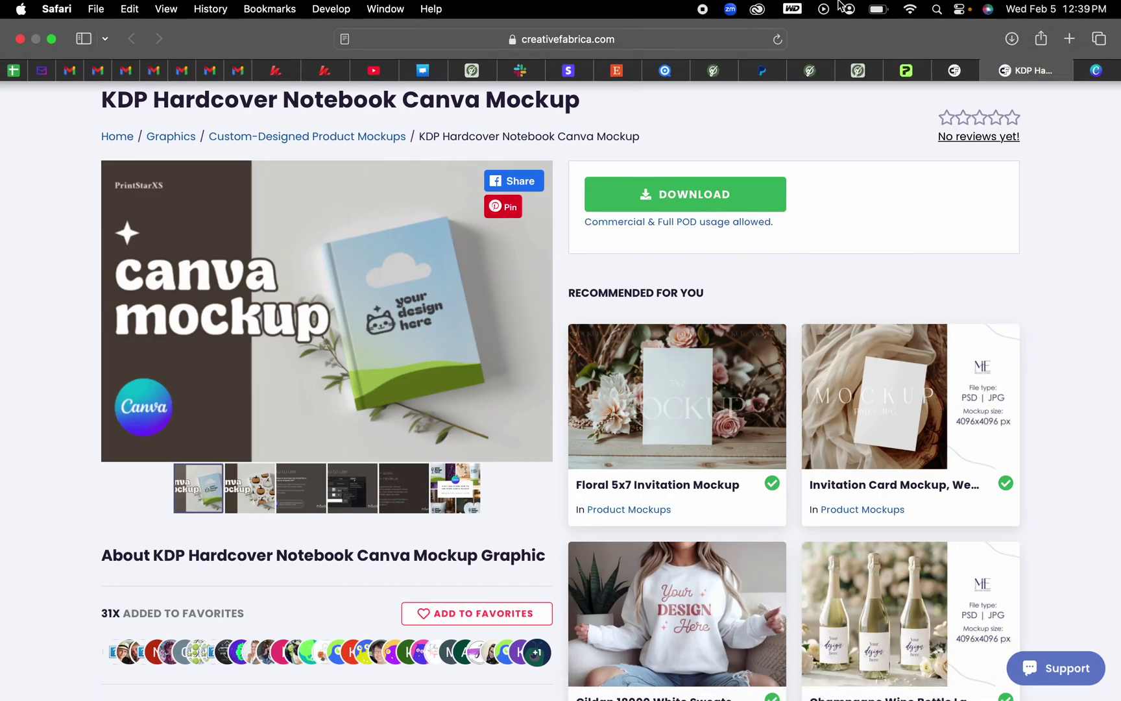
{"action": "left_click", "coordinate": [859, 69]}
{"action": "scroll", "coordinate": [904, 277], "scroll_direction": "down", "scroll_amount": 5}
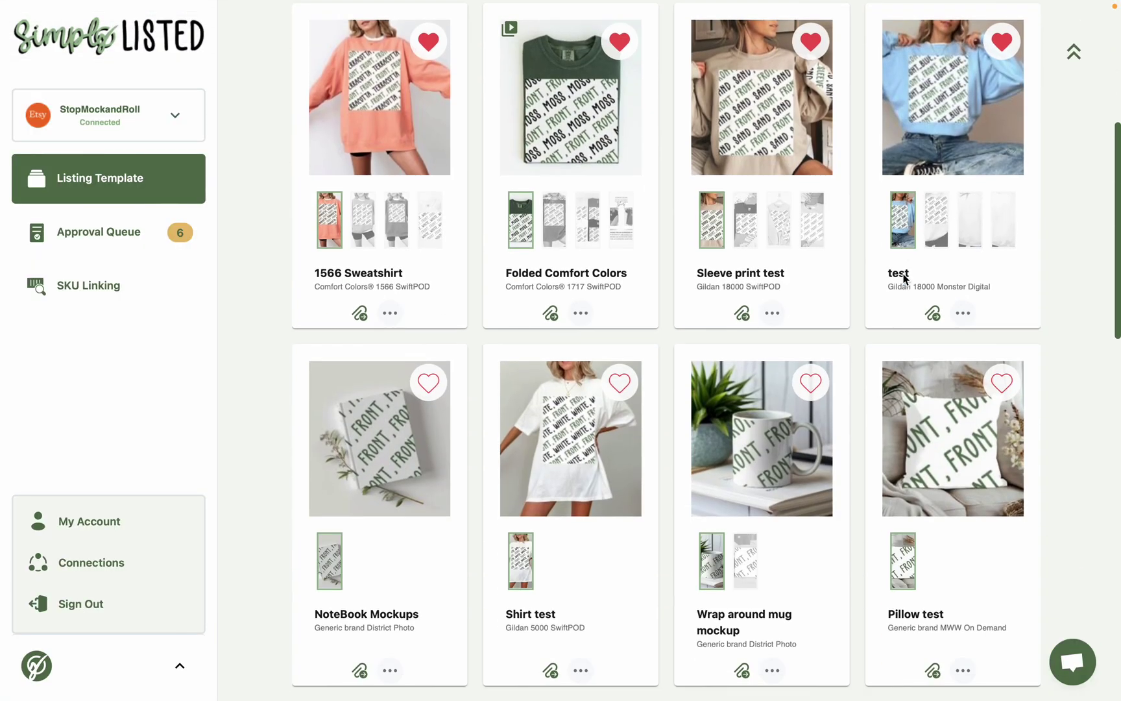
{"action": "scroll", "coordinate": [360, 474], "scroll_direction": "up", "scroll_amount": 7}
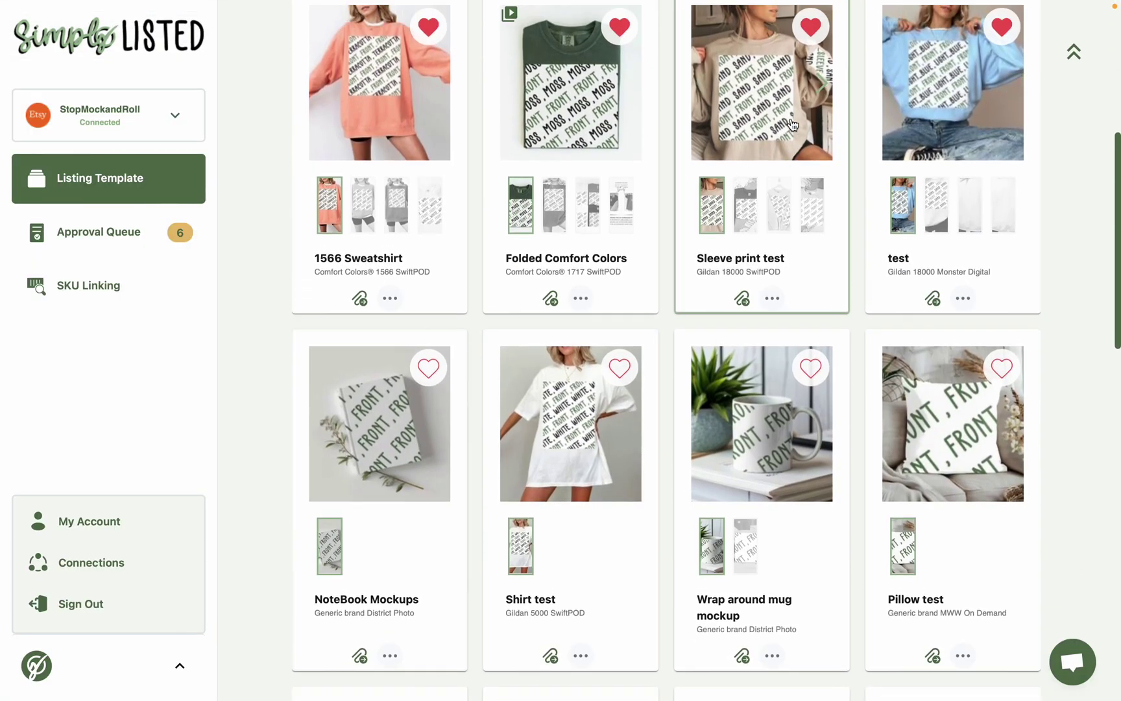
{"action": "left_click", "coordinate": [954, 85]}
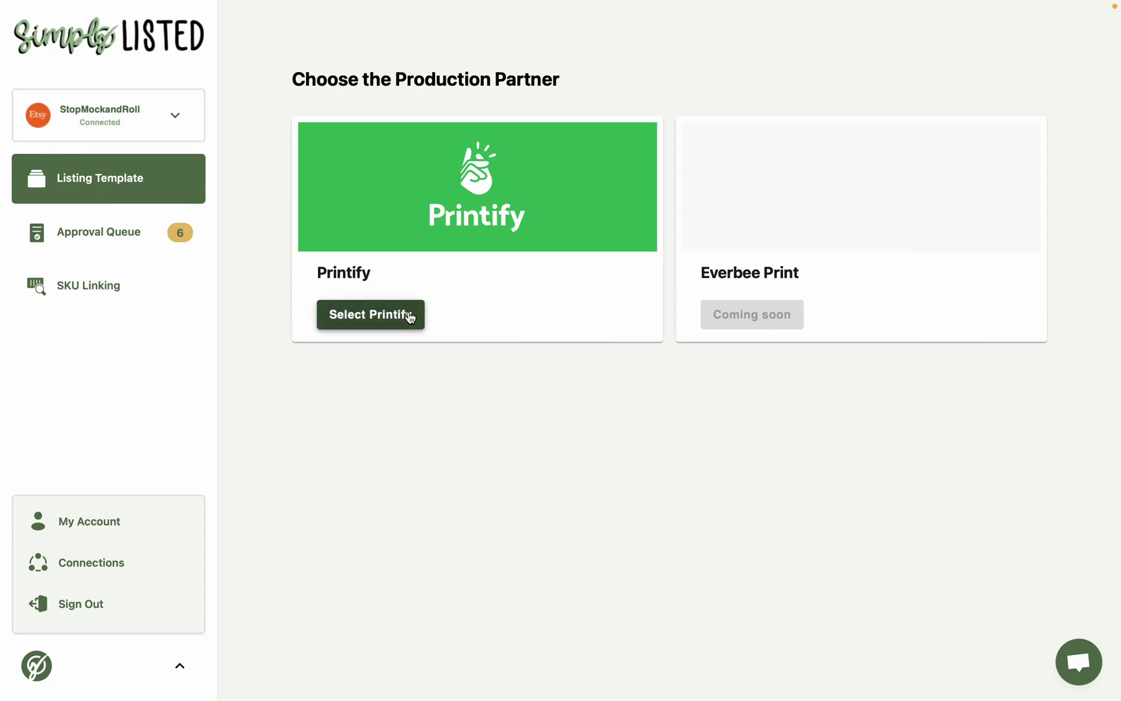
{"action": "left_click", "coordinate": [410, 317]}
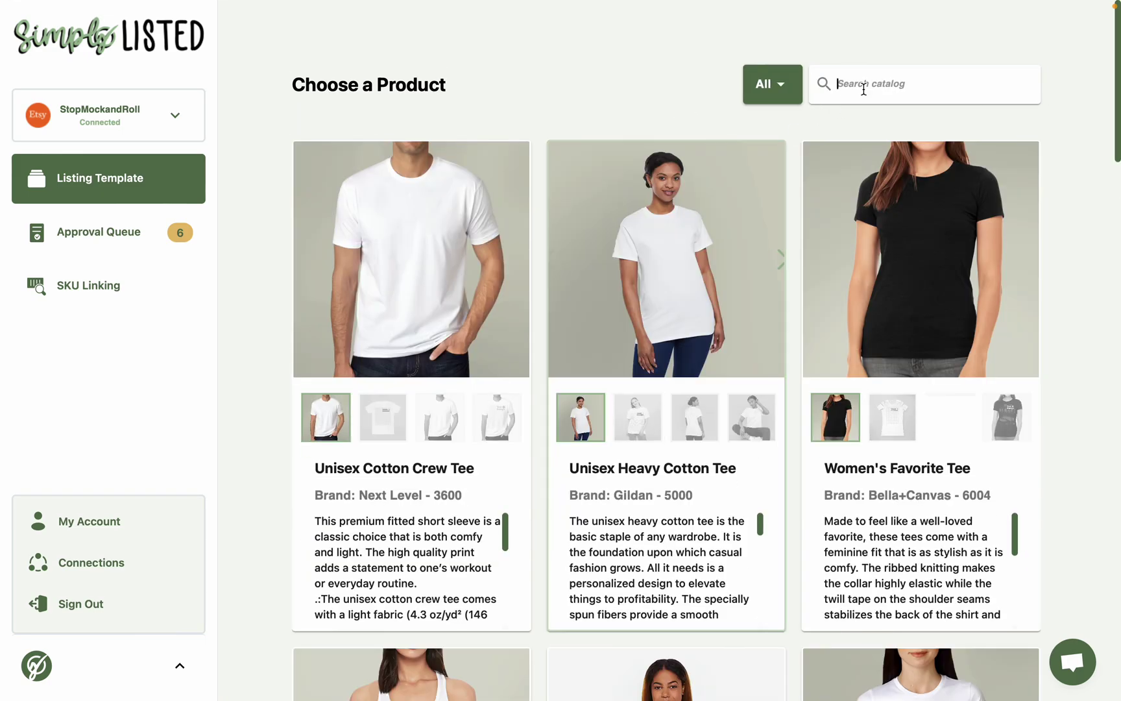
- Choose Hardcover Journal Matte from District Photo with the Journal variant
{"action": "type", "text": "han"}
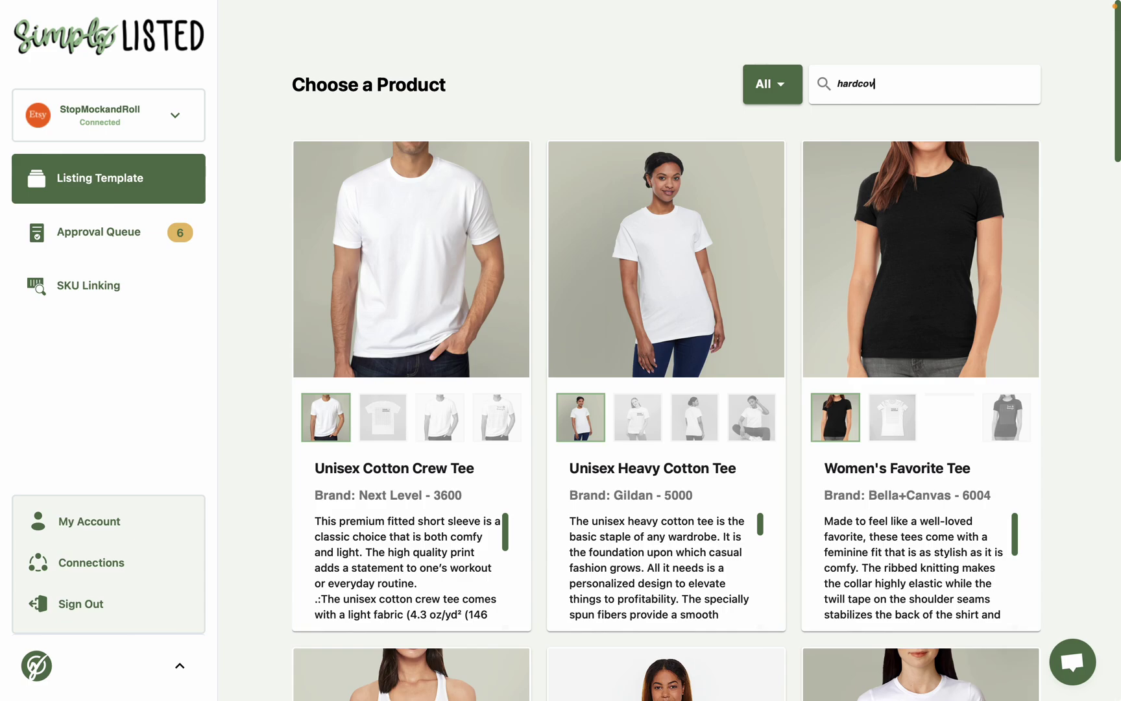
{"action": "type", "text": "dcover journal"}
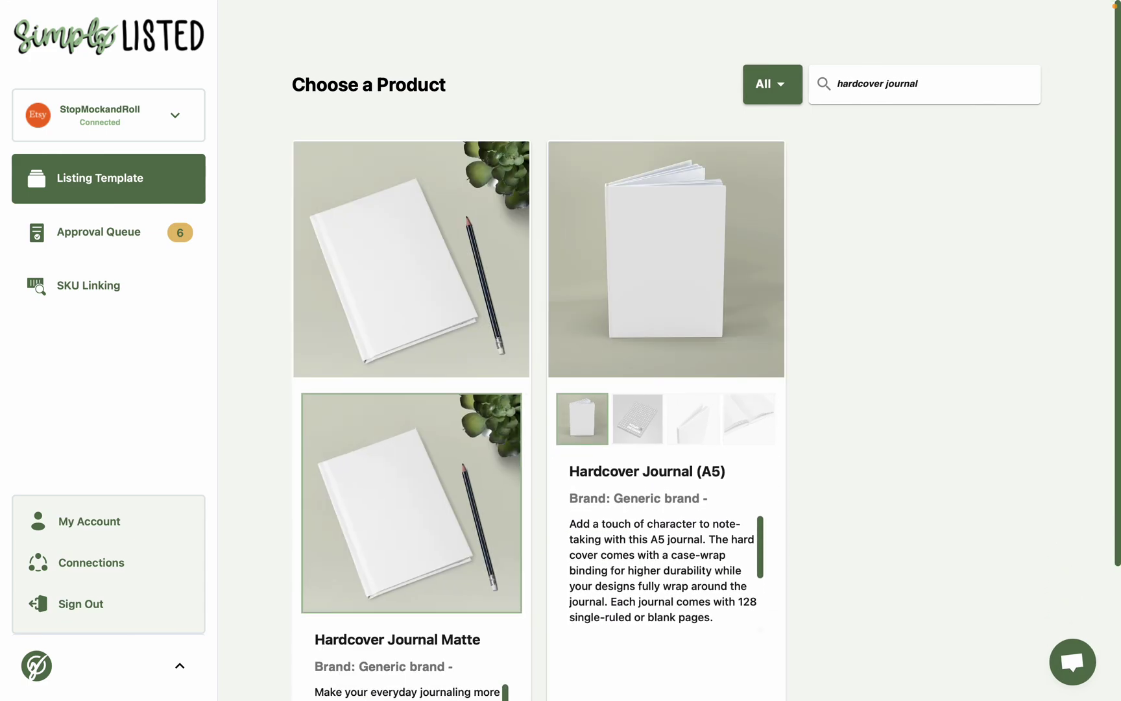
{"action": "left_click", "coordinate": [409, 273]}
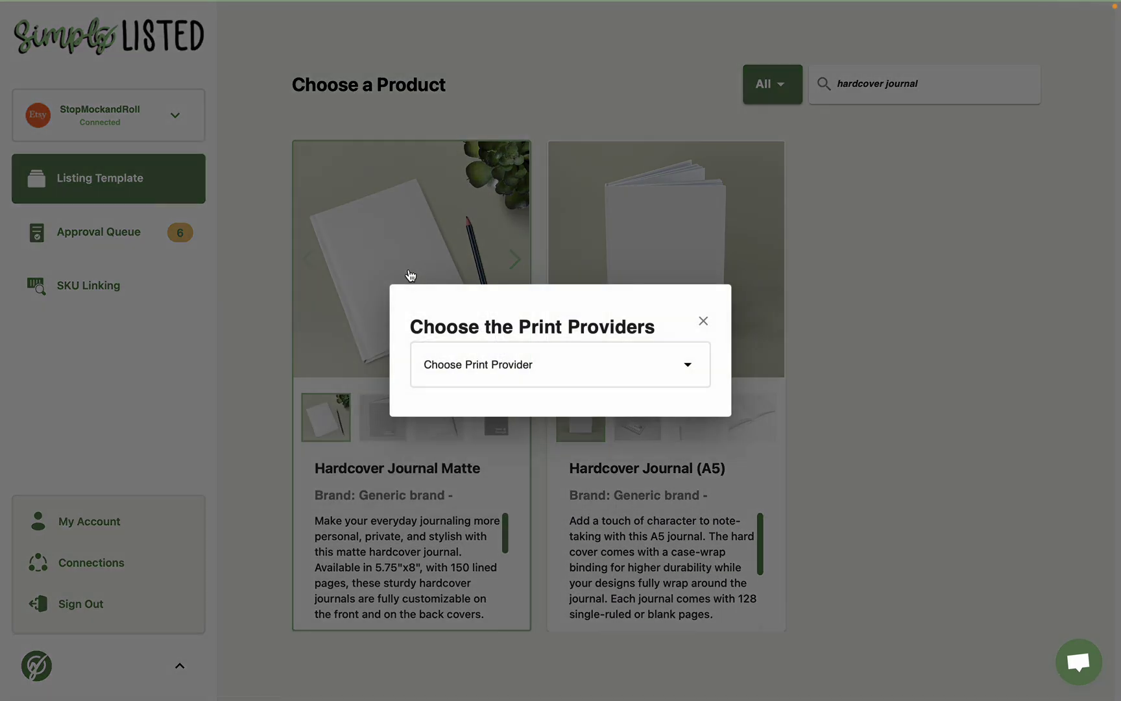
{"action": "left_click", "coordinate": [579, 353]}
{"action": "left_click", "coordinate": [511, 415]}
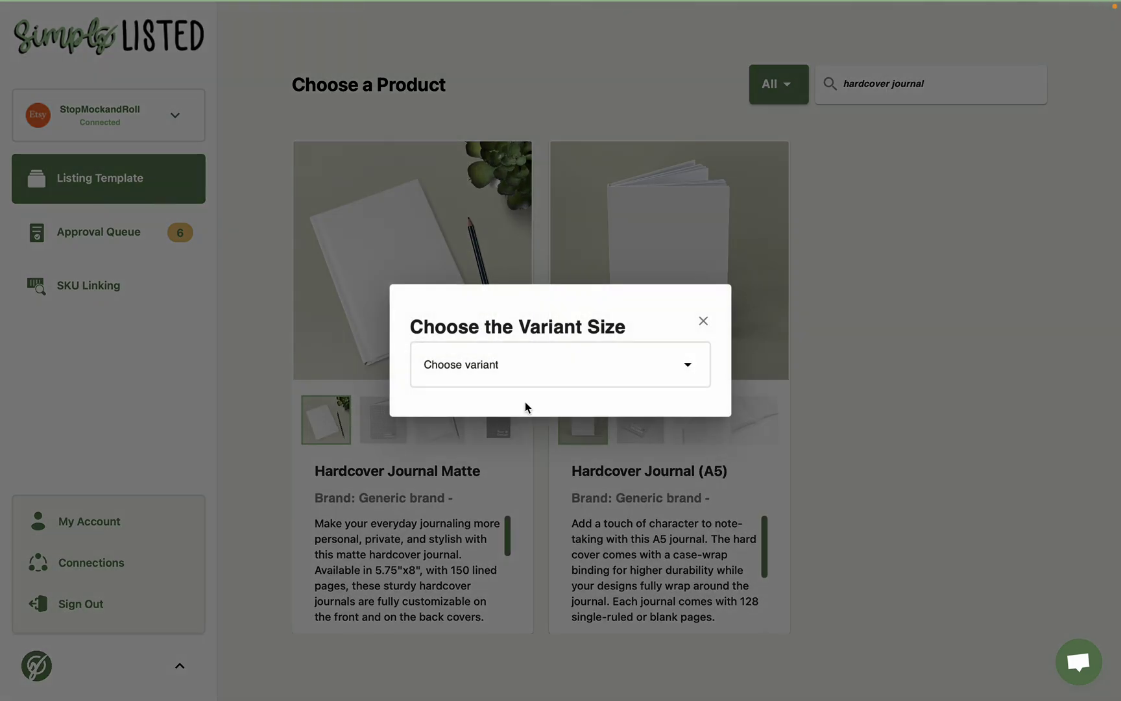
{"action": "left_click", "coordinate": [584, 351]}
{"action": "left_click", "coordinate": [510, 407]}
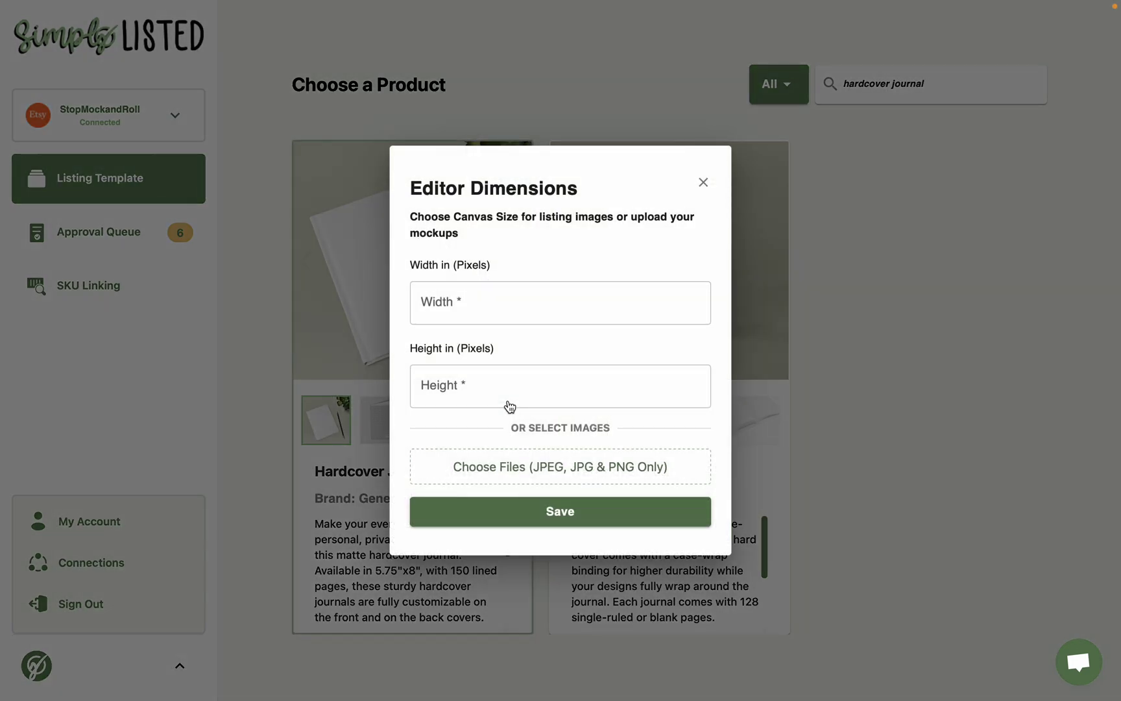
- Upload the transparent notebook mockup PNG and save the template settings
{"action": "left_click", "coordinate": [526, 472]}
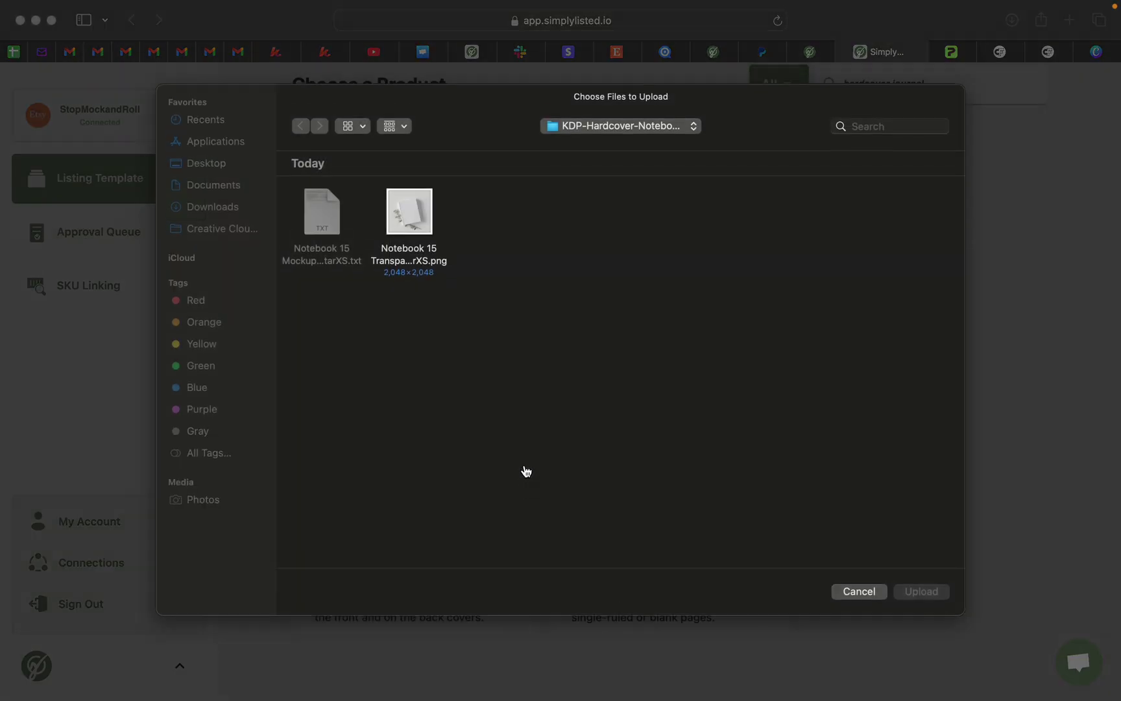
{"action": "left_click", "coordinate": [416, 220]}
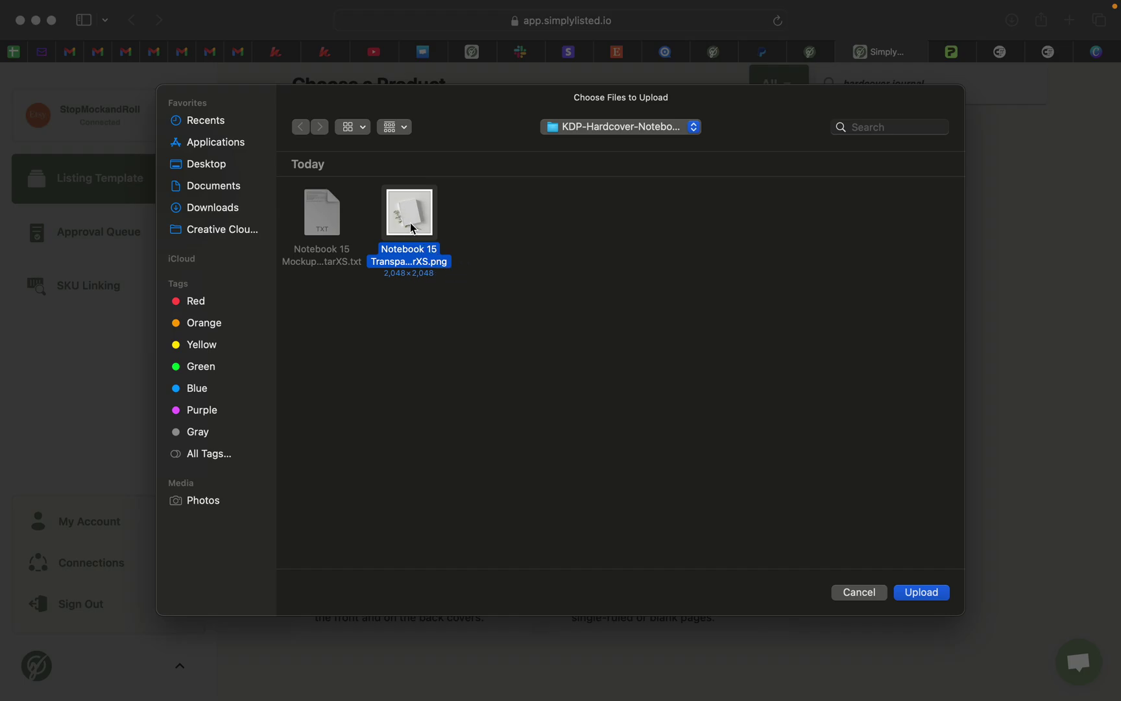
{"action": "left_click", "coordinate": [927, 593]}
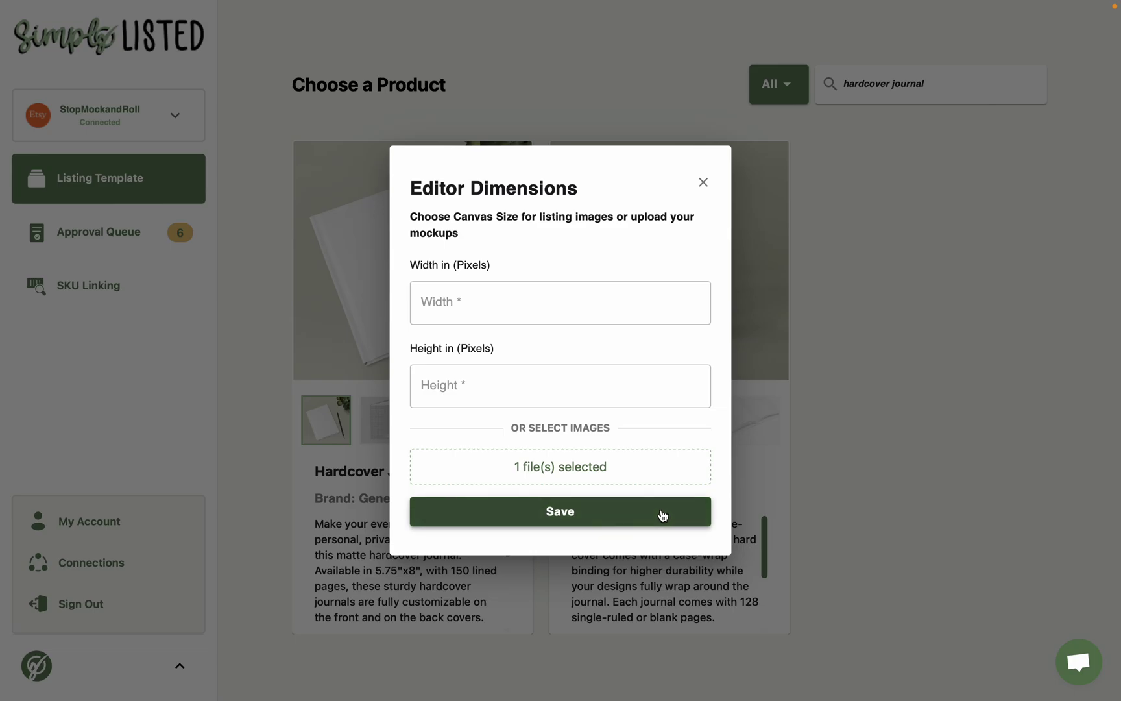
{"action": "left_click", "coordinate": [661, 516]}
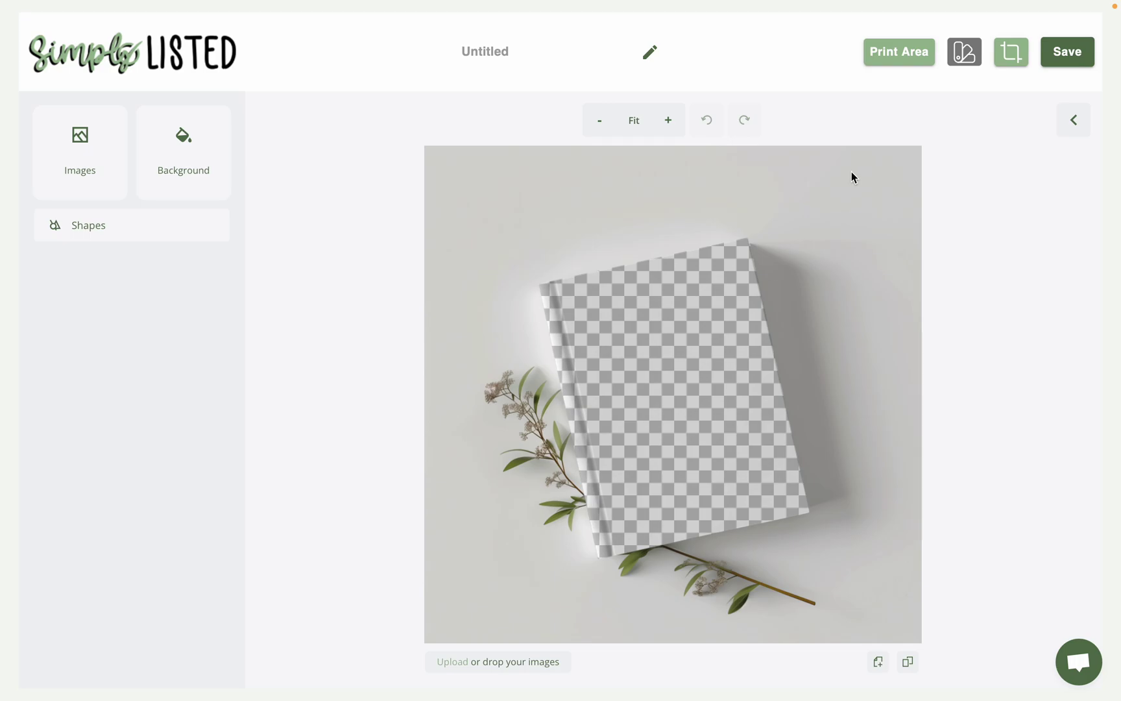
- Add a FRONT print area, tilt it, and stretch it over the journal cover at half opacity
{"action": "left_click", "coordinate": [909, 59]}
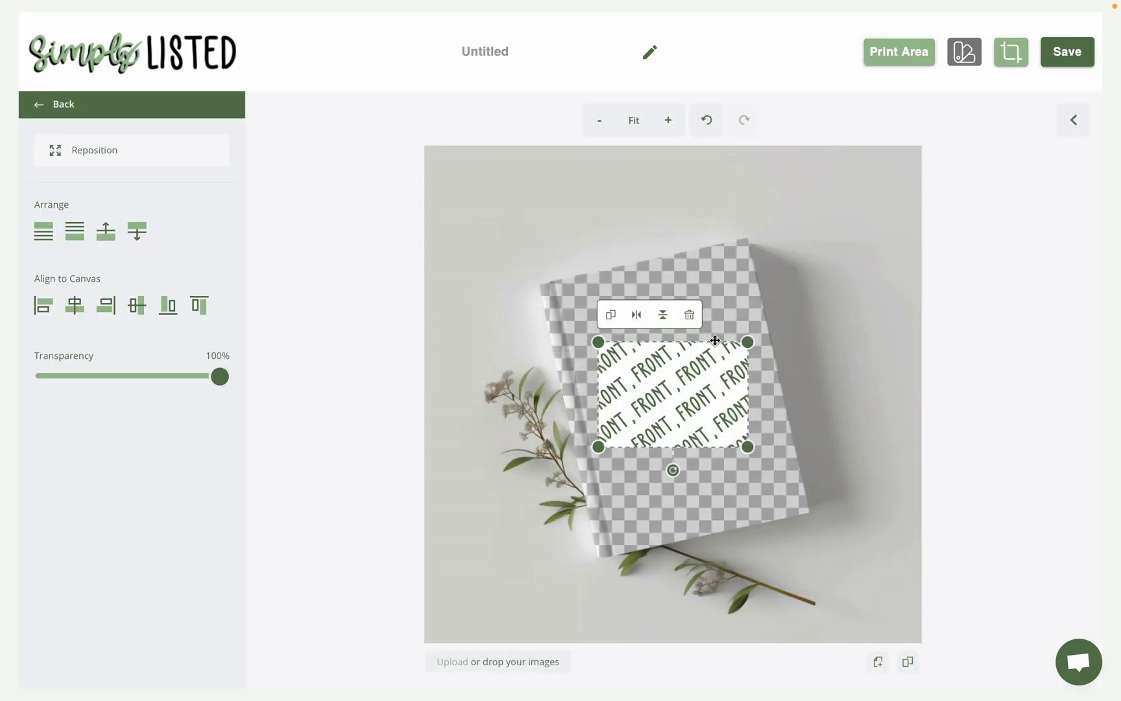
{"action": "mouse_move", "coordinate": [673, 471]}
{"action": "left_mouse_down"}
{"action": "mouse_move", "coordinate": [636, 459]}
{"action": "mouse_move", "coordinate": [687, 468]}
{"action": "left_mouse_up"}
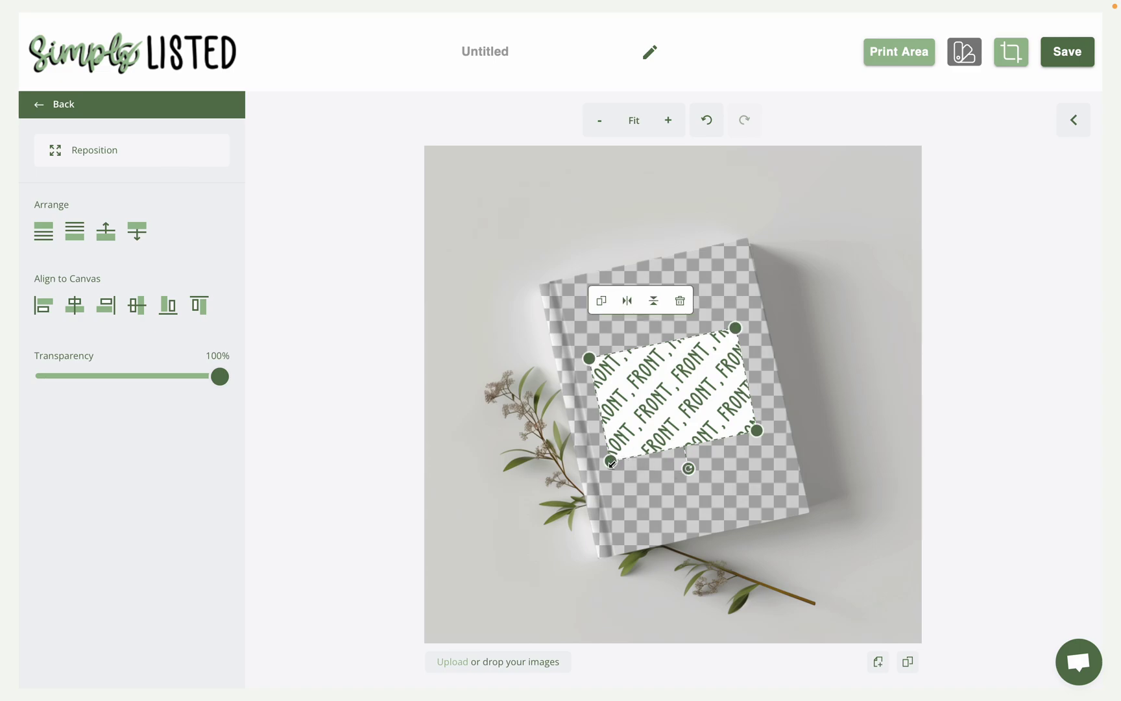
{"action": "left_click_drag", "start_coordinate": [216, 379], "coordinate": [129, 392]}
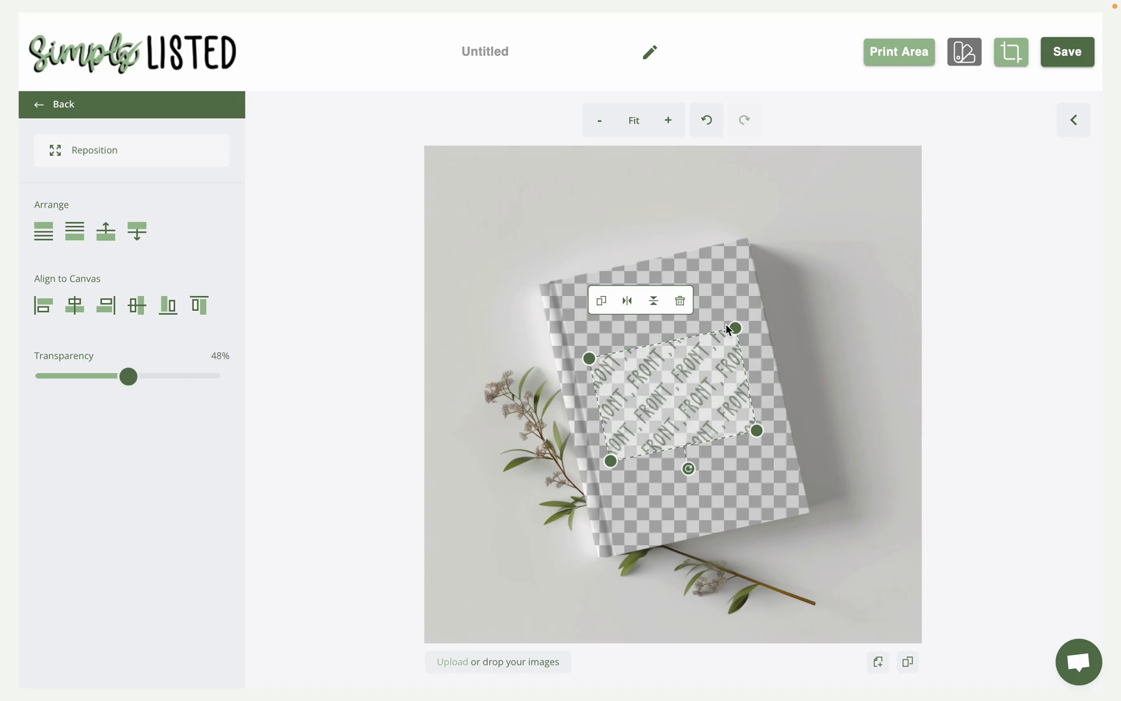
{"action": "left_click_drag", "start_coordinate": [734, 328], "coordinate": [837, 219]}
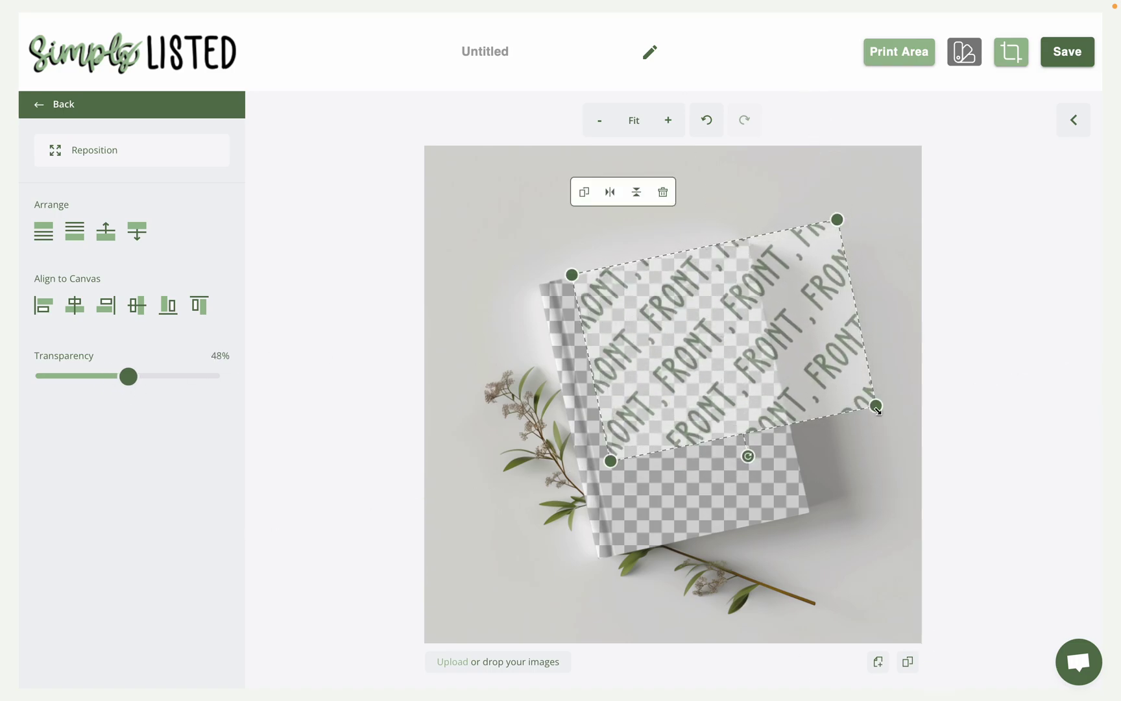
{"action": "left_click_drag", "start_coordinate": [877, 410], "coordinate": [673, 460]}
- Refine the FRONT design's fit on the book and raise its opacity to 98%
{"action": "mouse_move", "coordinate": [944, 5]}
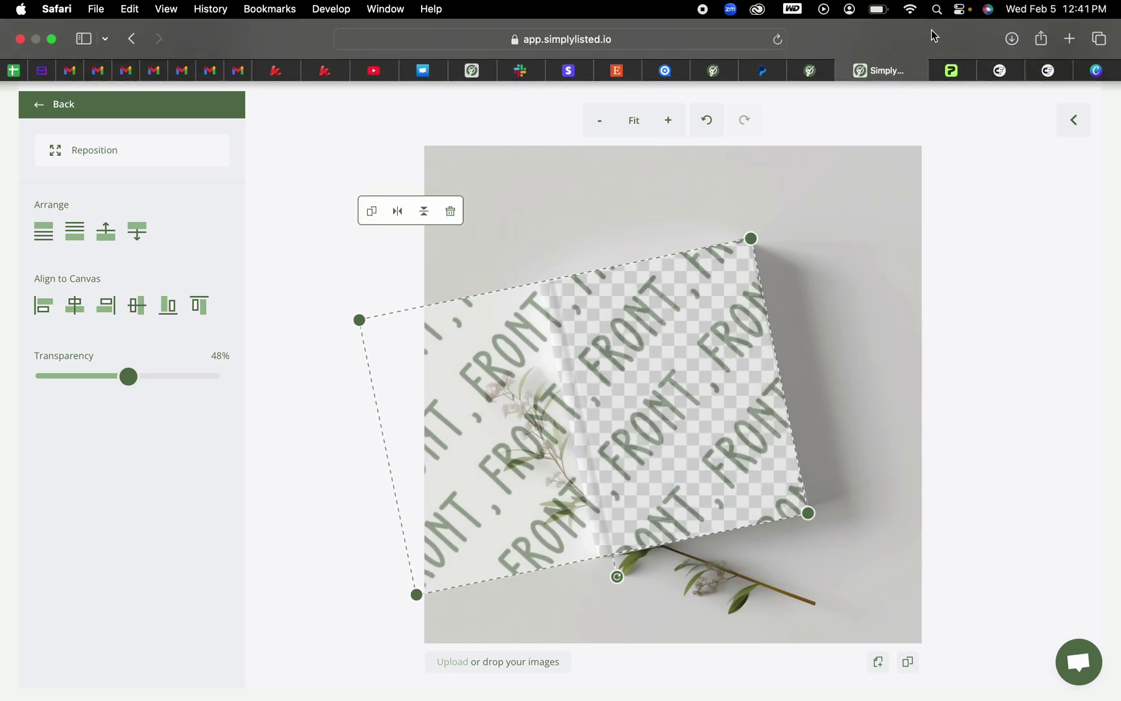
{"action": "left_click", "coordinate": [954, 71]}
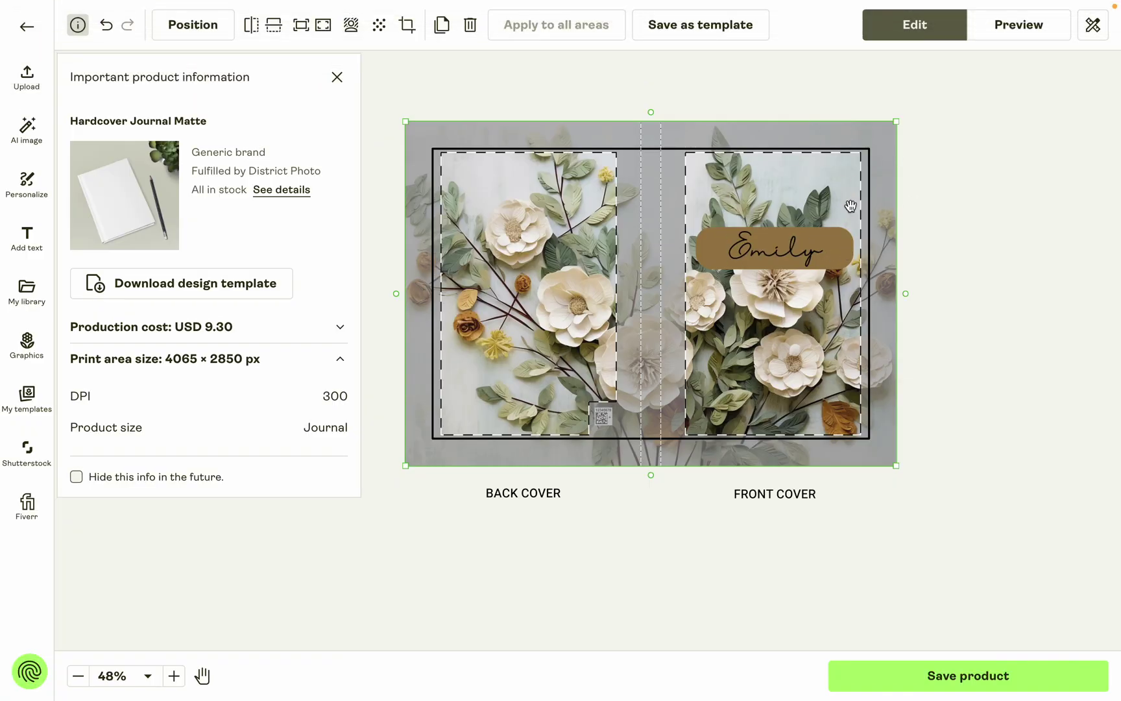
{"action": "mouse_move", "coordinate": [892, 5]}
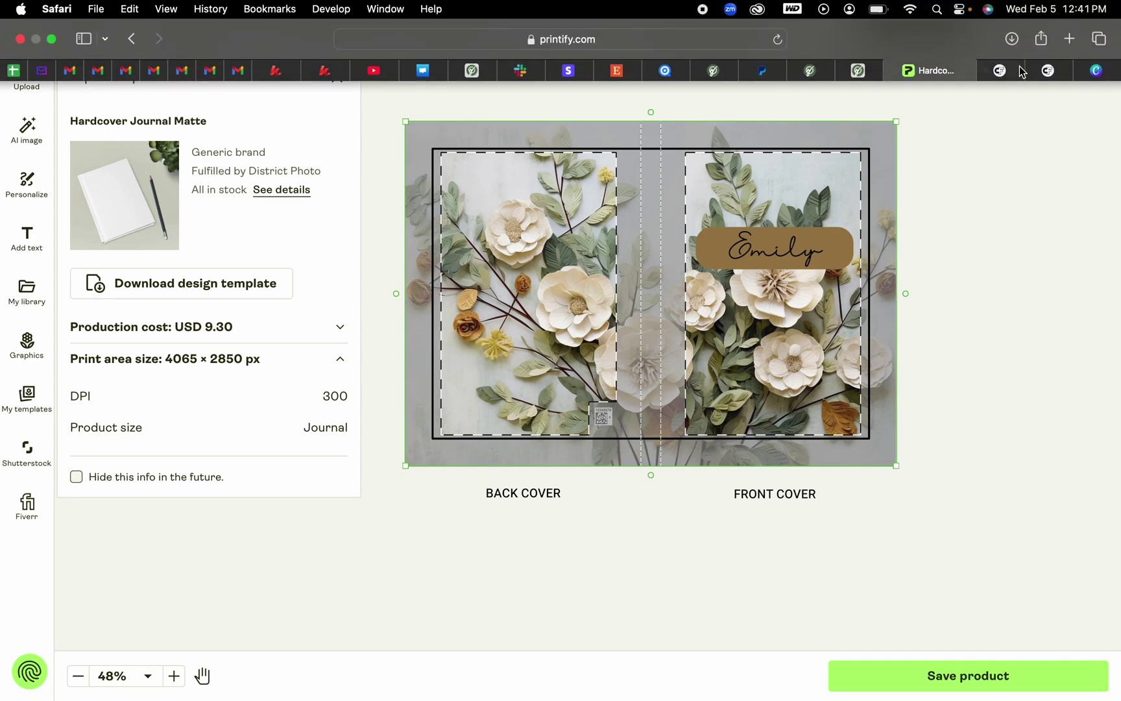
{"action": "left_click", "coordinate": [868, 72]}
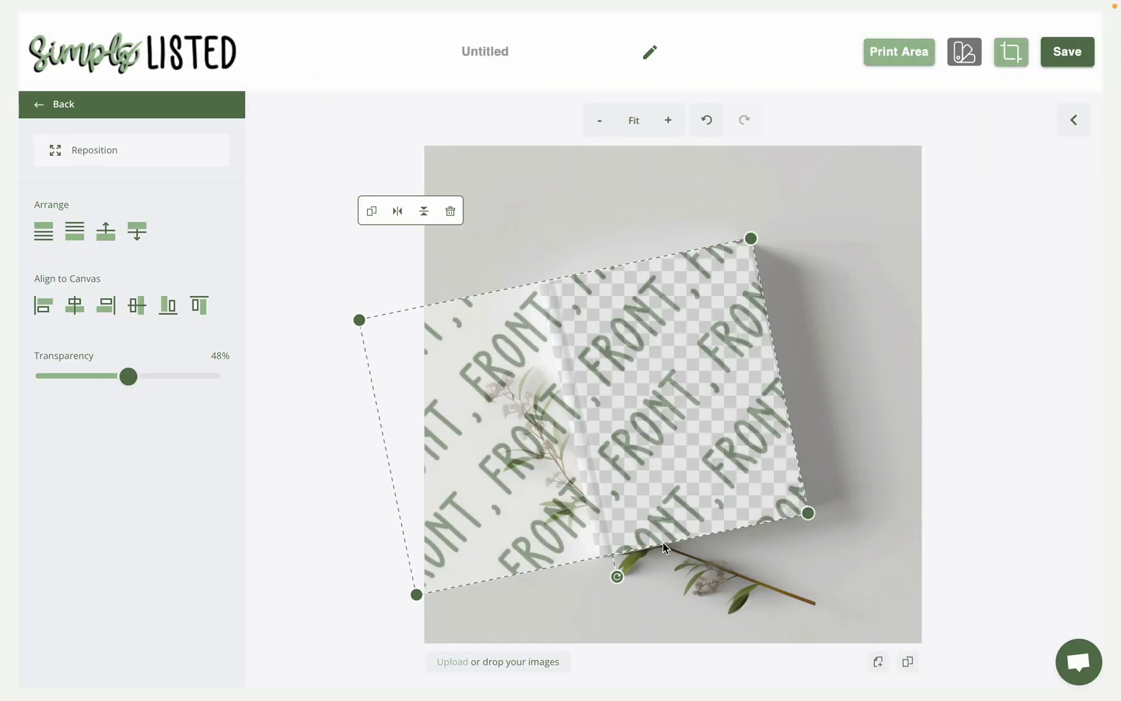
{"action": "left_click_drag", "start_coordinate": [808, 514], "coordinate": [809, 515]}
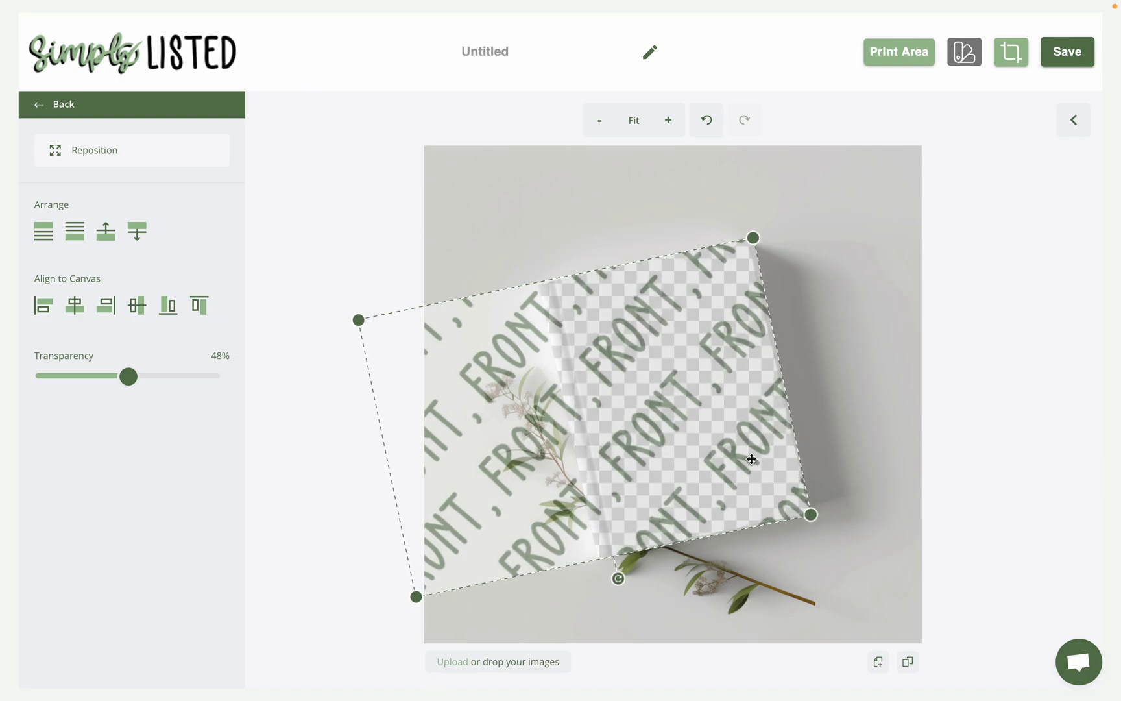
{"action": "left_click_drag", "start_coordinate": [750, 459], "coordinate": [749, 457]}
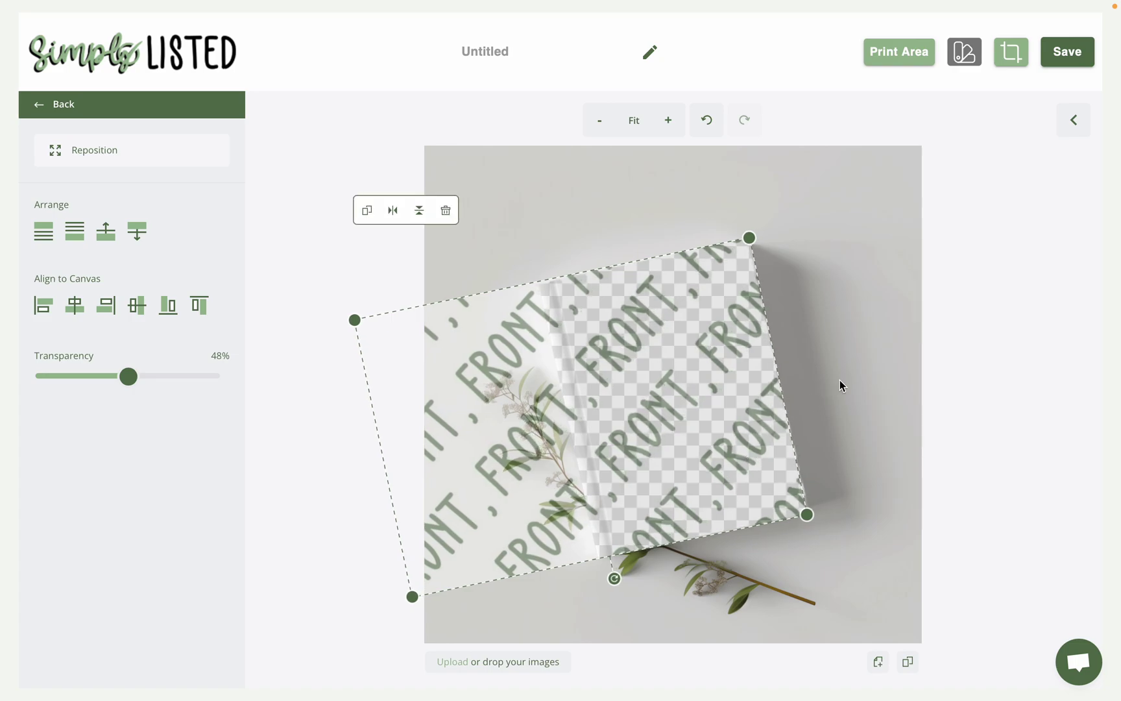
{"action": "left_click_drag", "start_coordinate": [129, 377], "coordinate": [218, 384]}
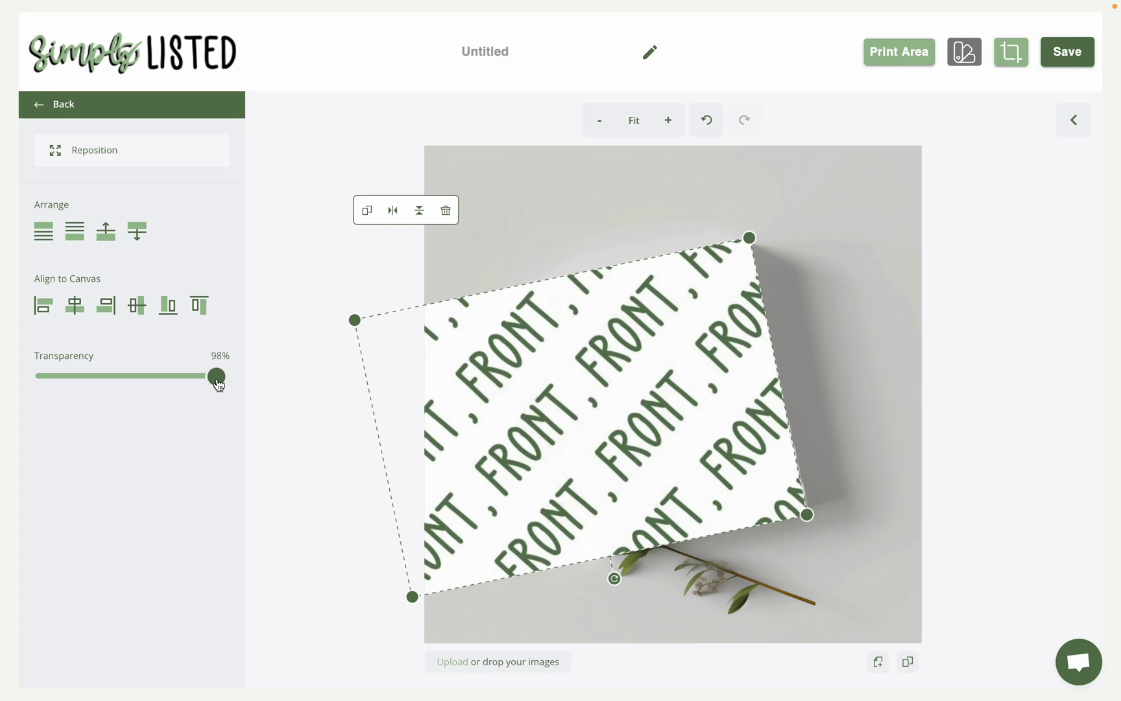
{"action": "left_click", "coordinate": [808, 253]}
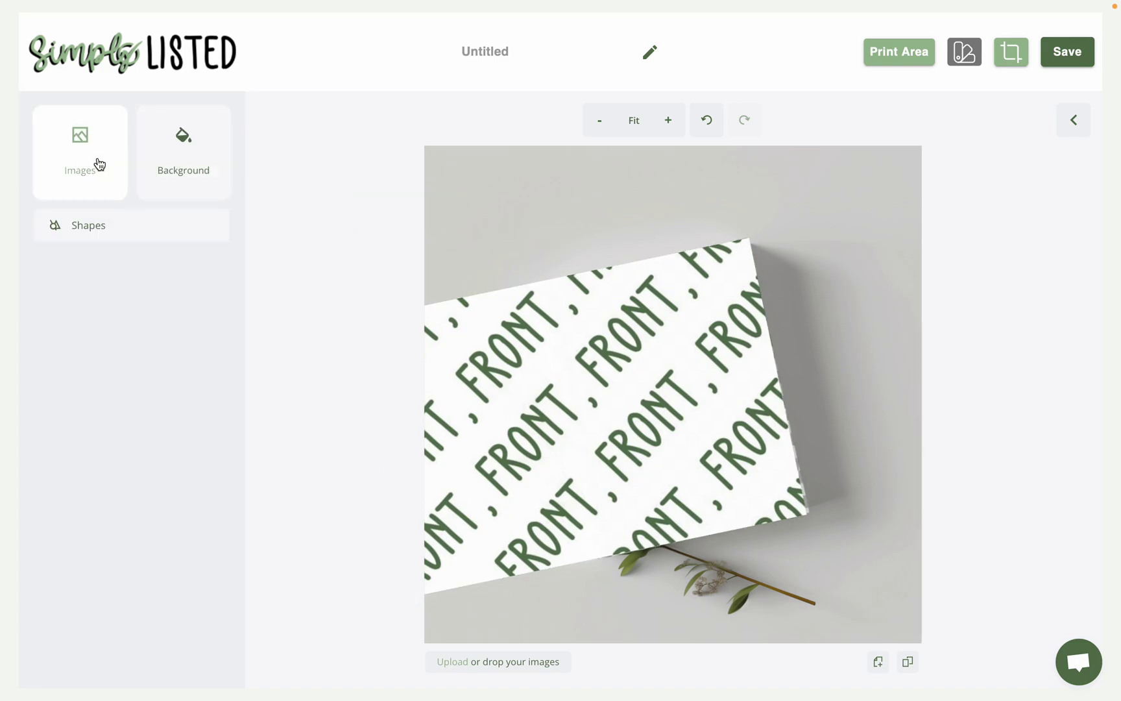
- Upload the transparent Notebook 15 PNG and add it centred on the canvas
{"action": "left_click", "coordinate": [100, 164]}
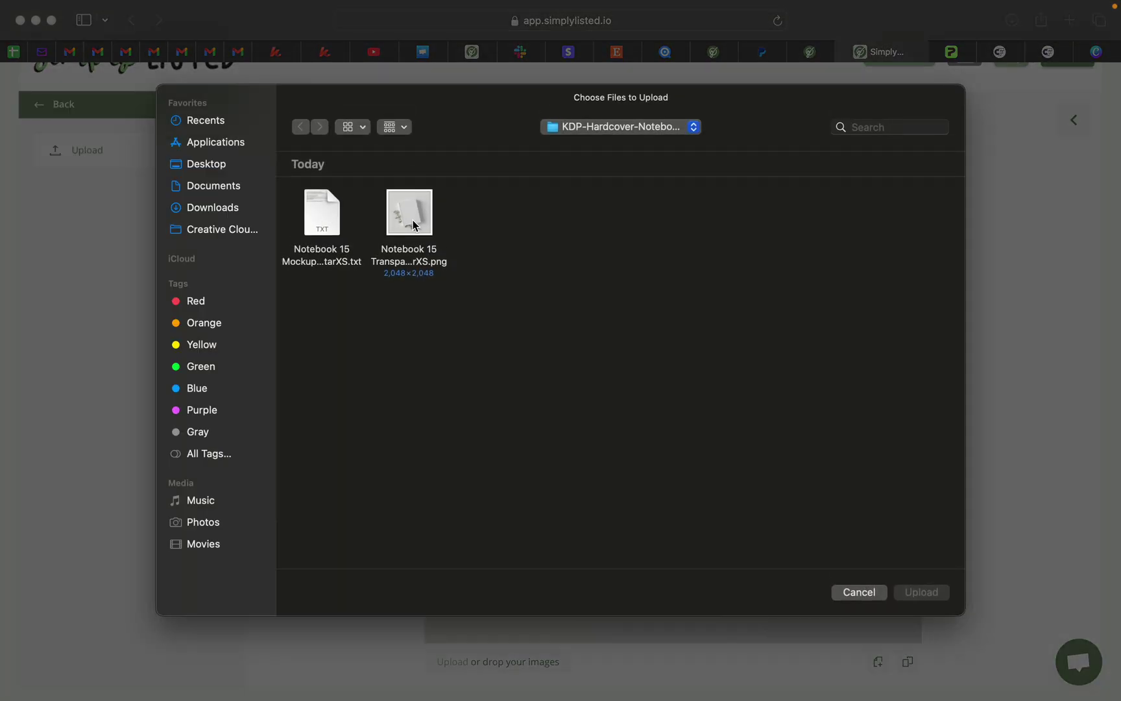
{"action": "left_click", "coordinate": [414, 226]}
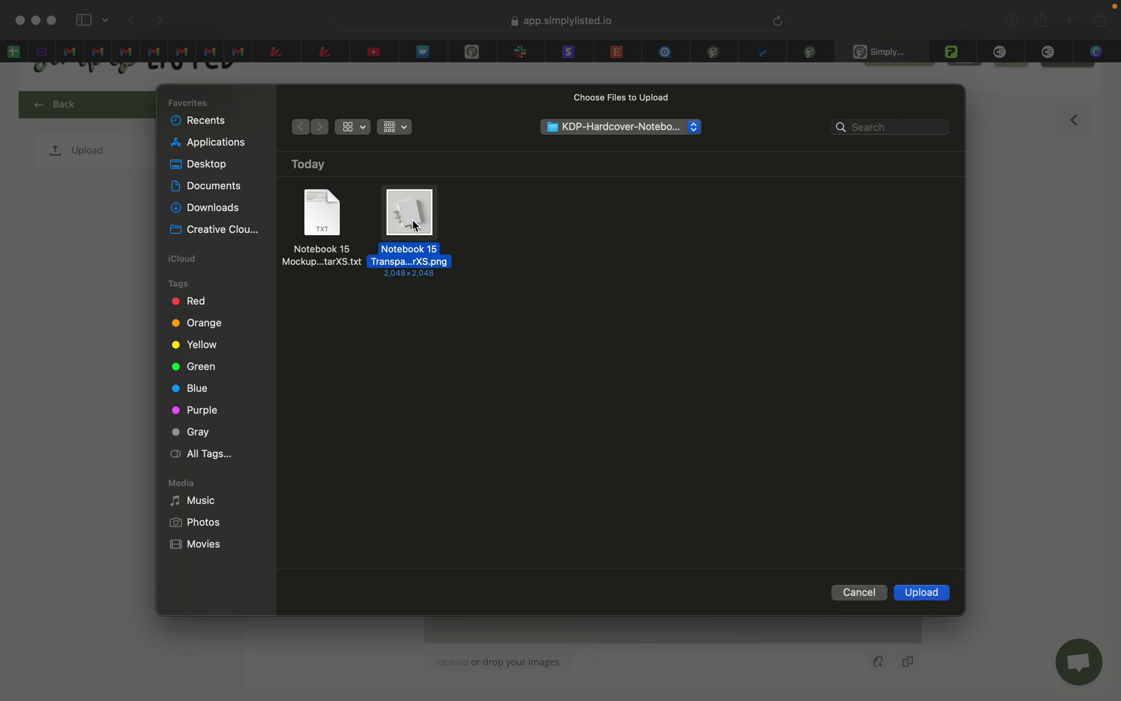
{"action": "left_click", "coordinate": [858, 593]}
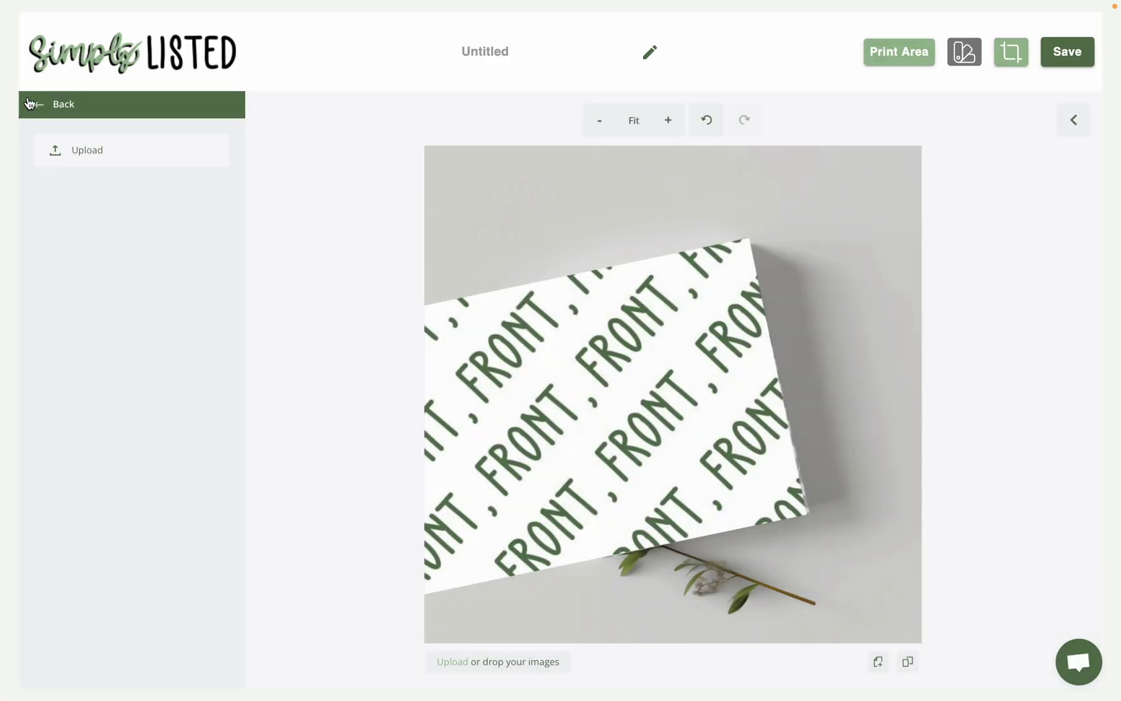
{"action": "left_click", "coordinate": [80, 153]}
{"action": "left_click", "coordinate": [416, 218]}
{"action": "left_click", "coordinate": [934, 593]}
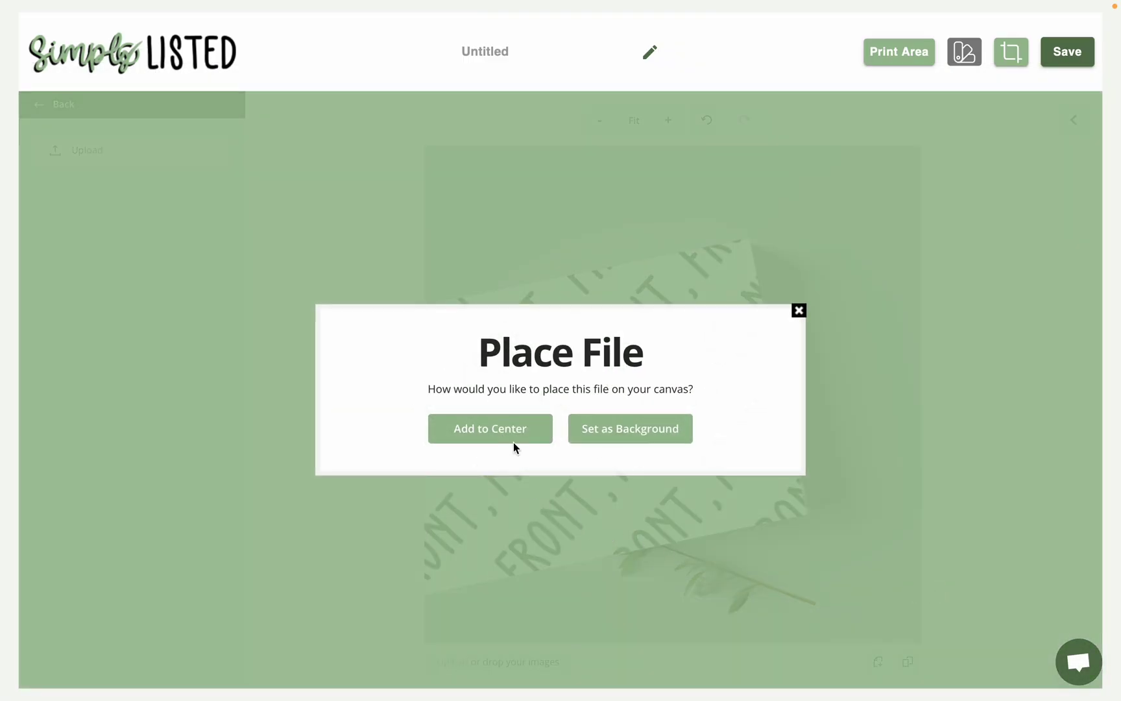
{"action": "left_click", "coordinate": [495, 433]}
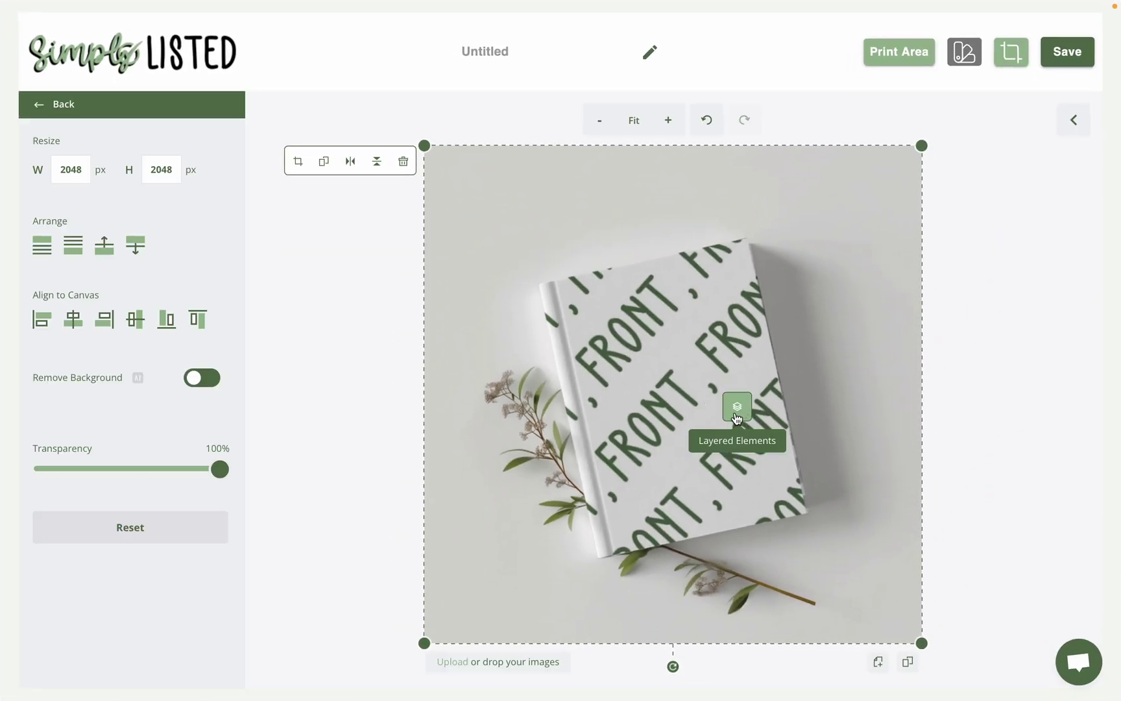
- Align the FRONT design layer and the notebook mockup so the pattern sits on the cover
{"action": "left_click", "coordinate": [737, 407]}
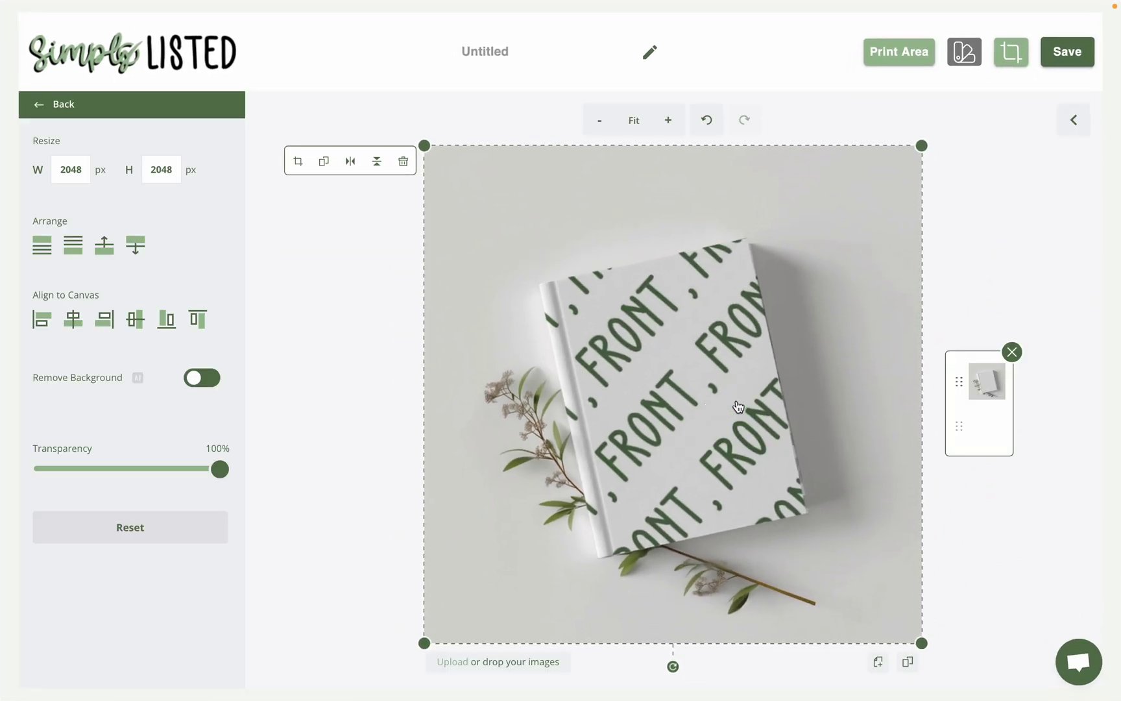
{"action": "left_click", "coordinate": [981, 430]}
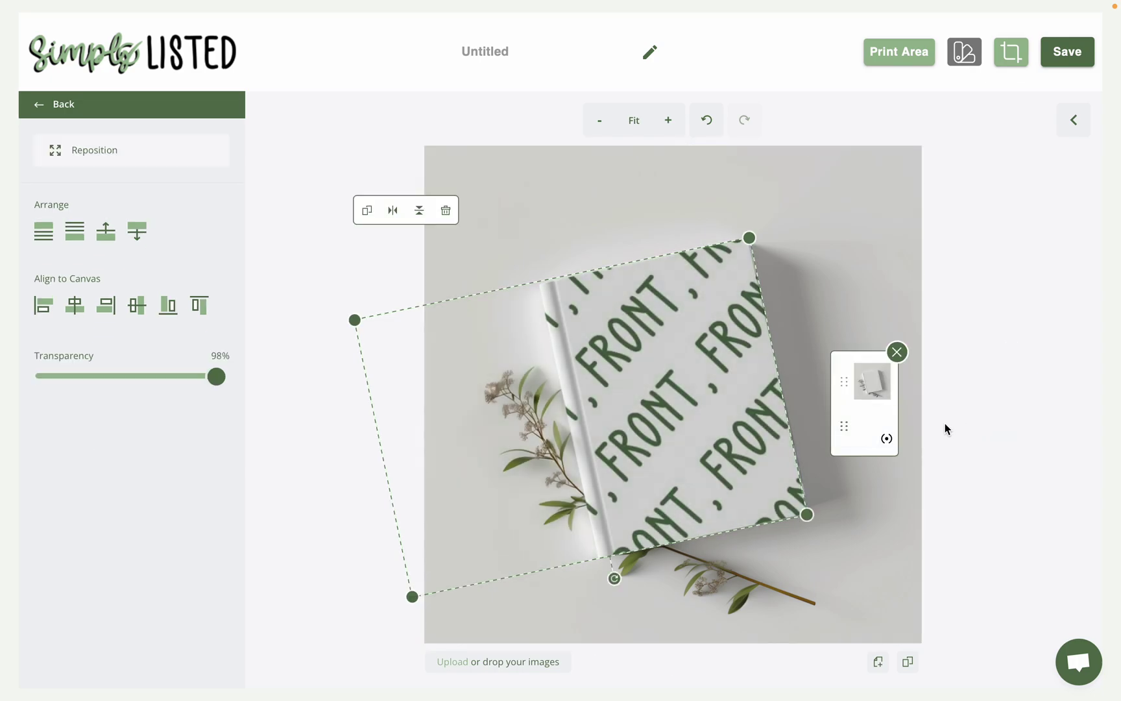
{"action": "left_click", "coordinate": [726, 496]}
{"action": "left_click", "coordinate": [901, 402]}
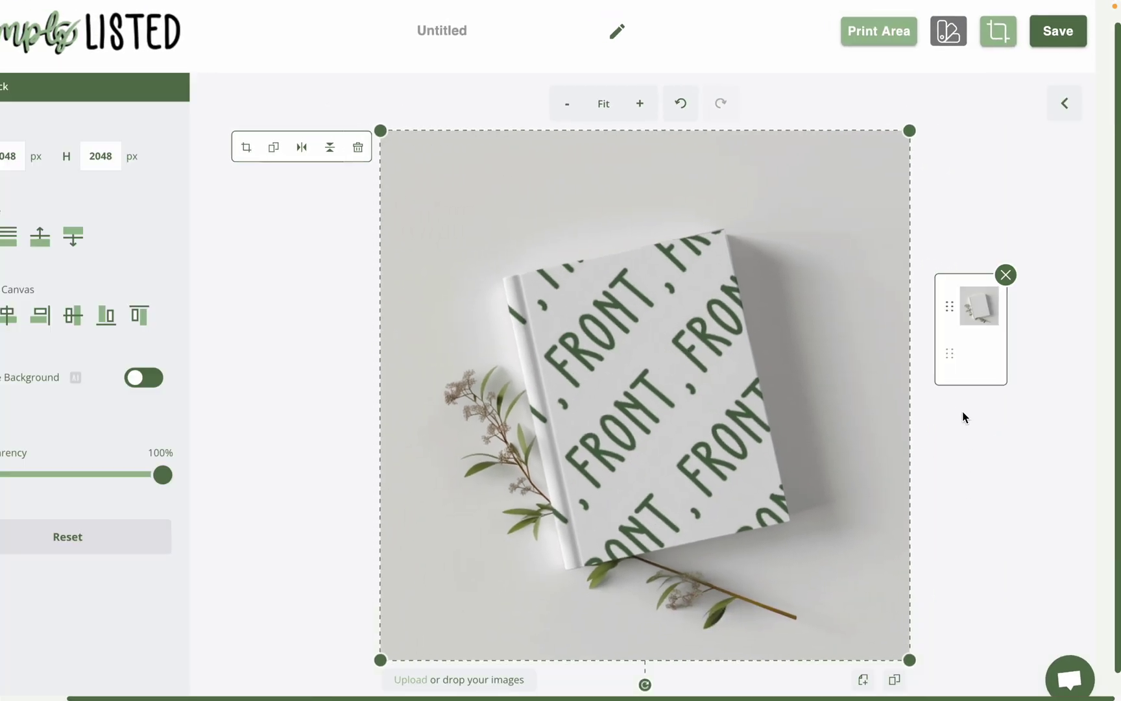
{"action": "left_click", "coordinate": [970, 368]}
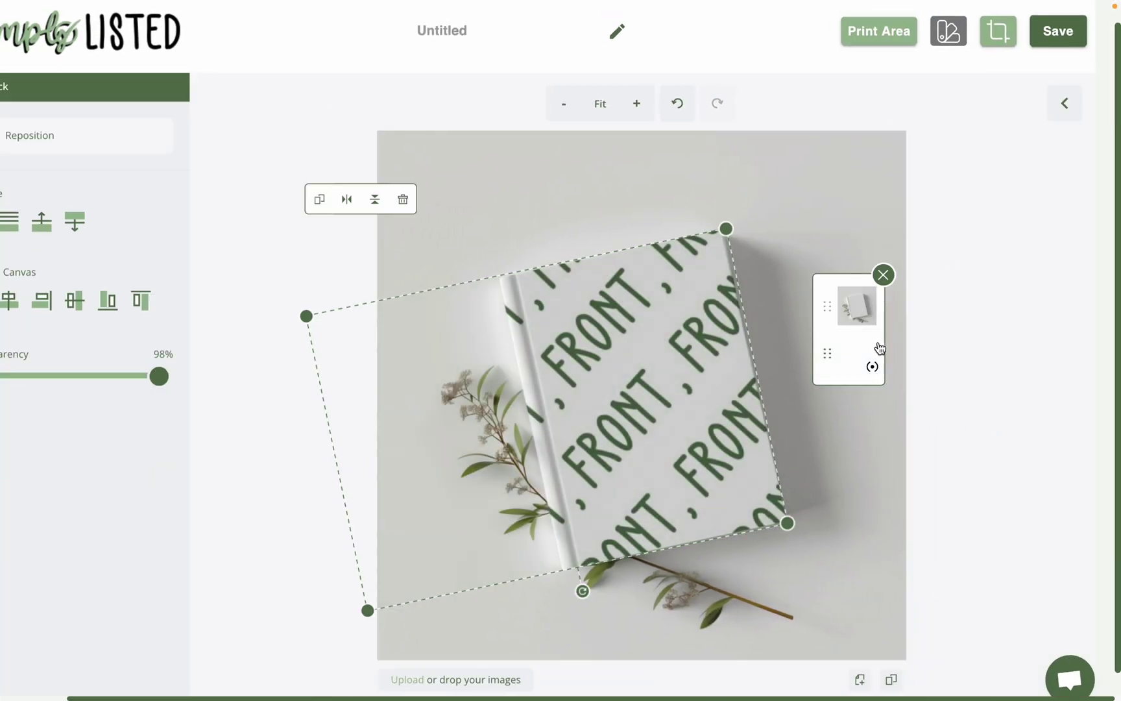
{"action": "left_click_drag", "start_coordinate": [688, 386], "coordinate": [688, 384]}
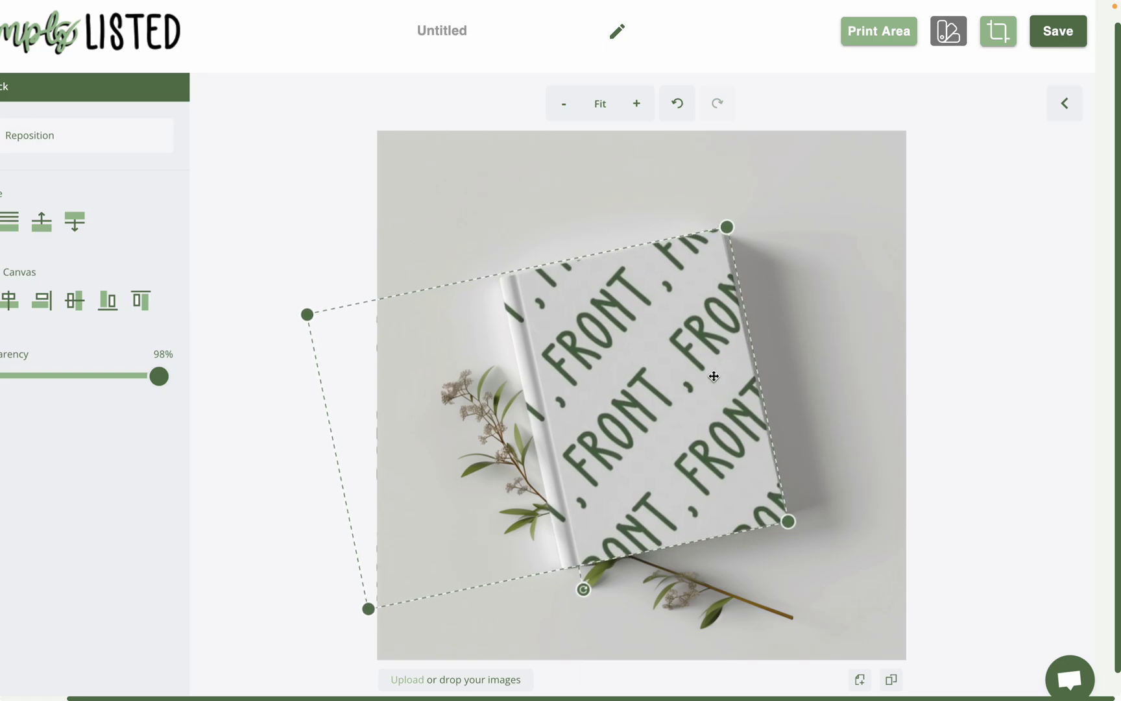
{"action": "left_click", "coordinate": [824, 330]}
{"action": "left_click_drag", "start_coordinate": [829, 328], "coordinate": [831, 331]}
{"action": "left_click", "coordinate": [951, 290]}
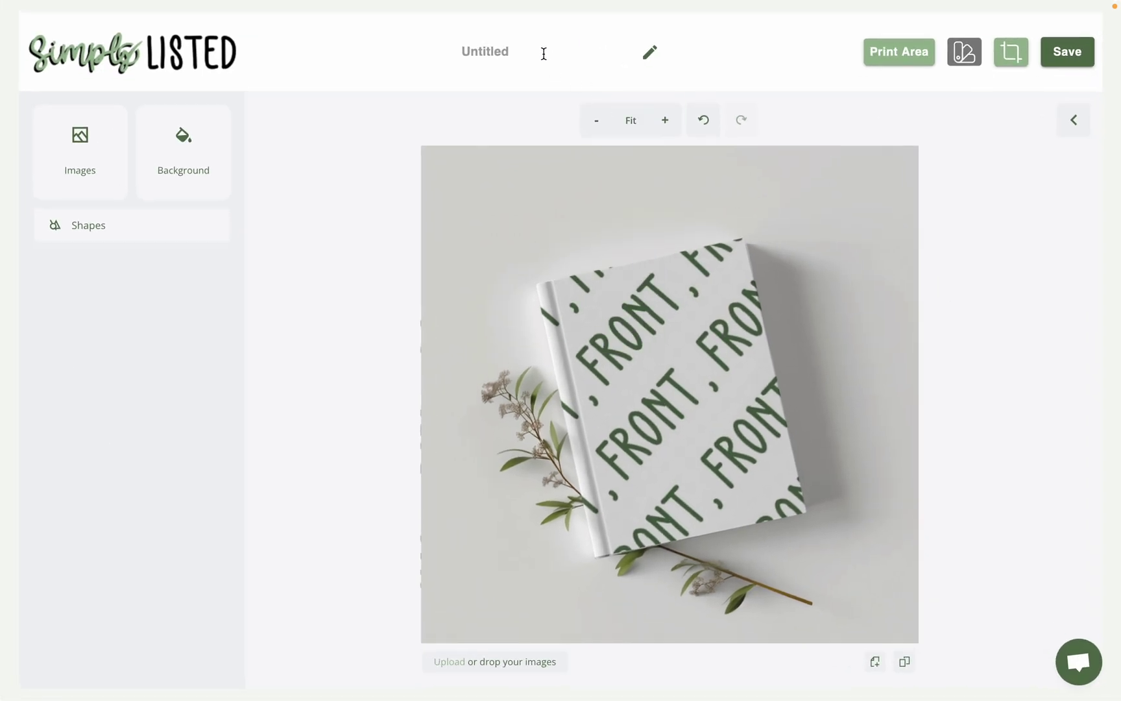
- Rename the template to 'Hardcover Journal' and save it
{"action": "left_click", "coordinate": [496, 29]}
{"action": "type", "text": "Hardcover Jo"}
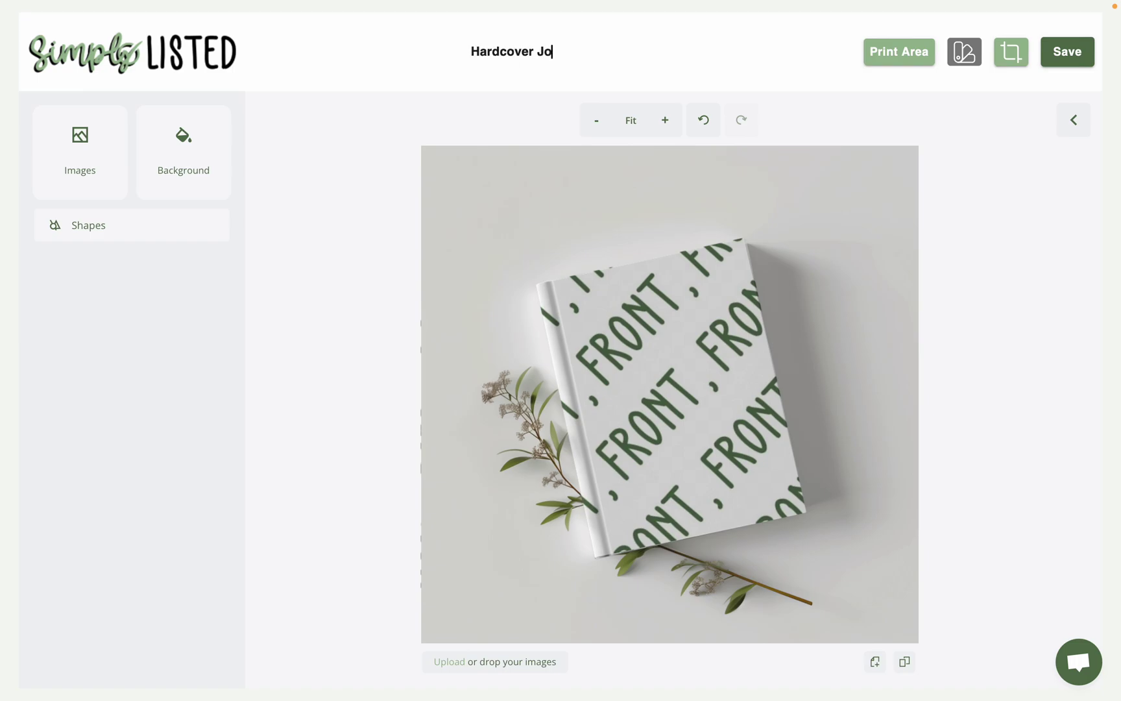
{"action": "type", "text": "urnal"}
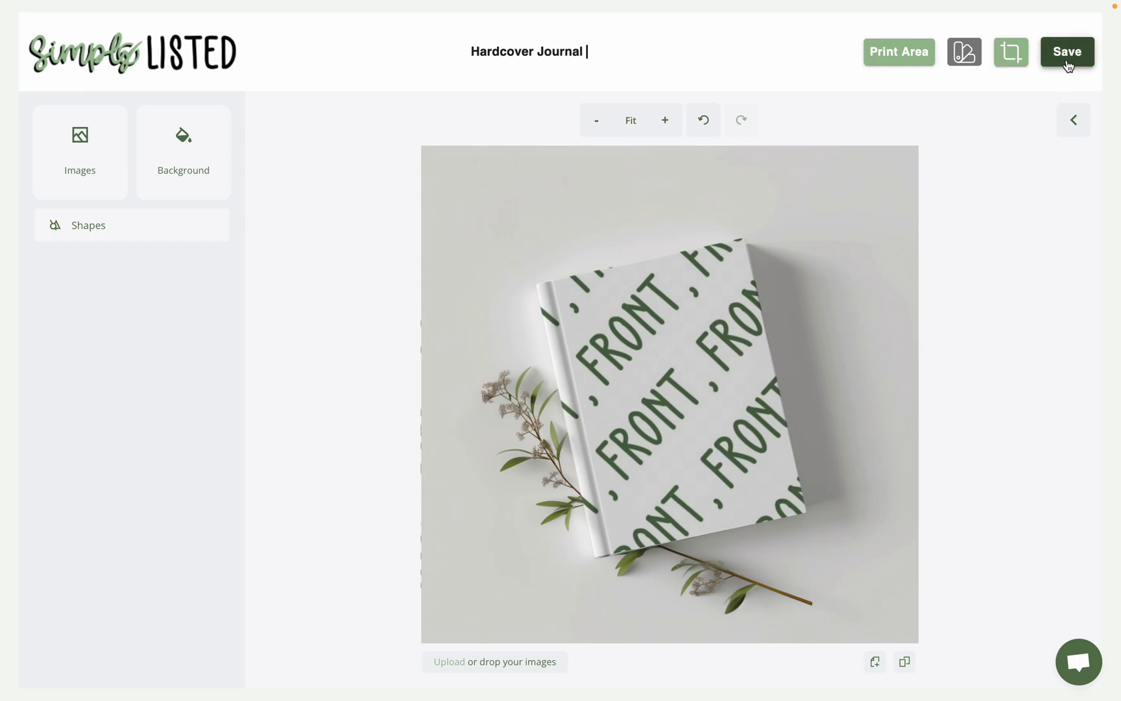
{"action": "left_click", "coordinate": [1066, 63]}
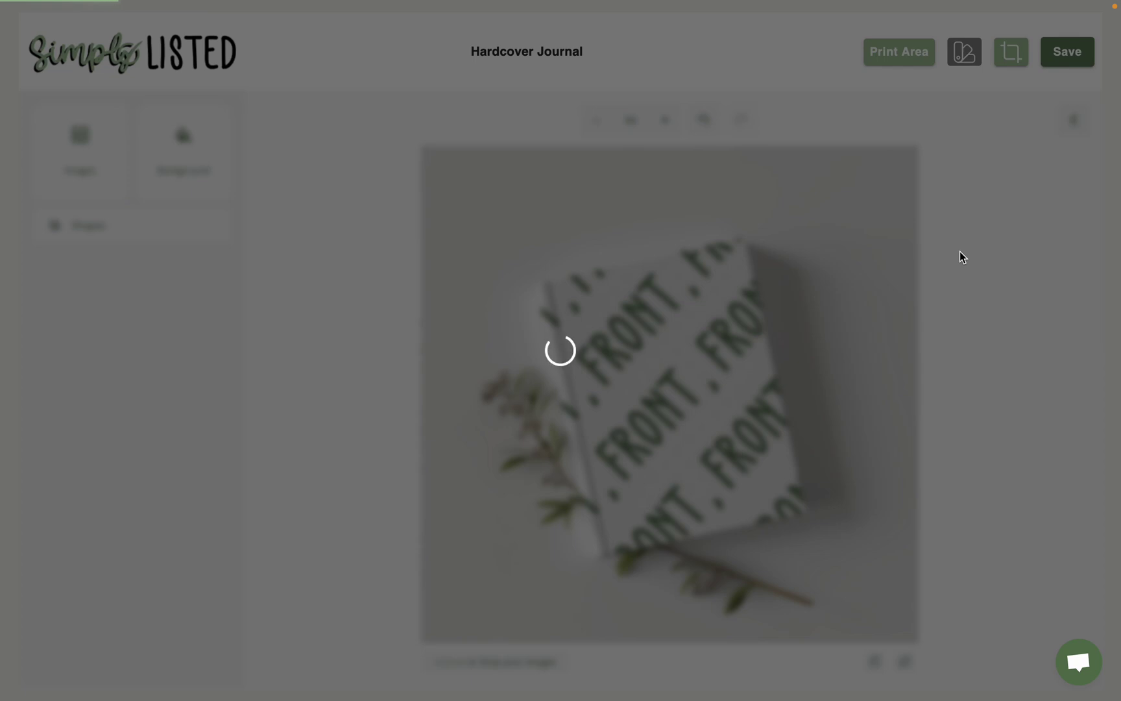
- Find the Hardcover Journal template card in the list and open its options menu
{"action": "scroll", "coordinate": [960, 251], "scroll_direction": "down", "scroll_amount": 5}
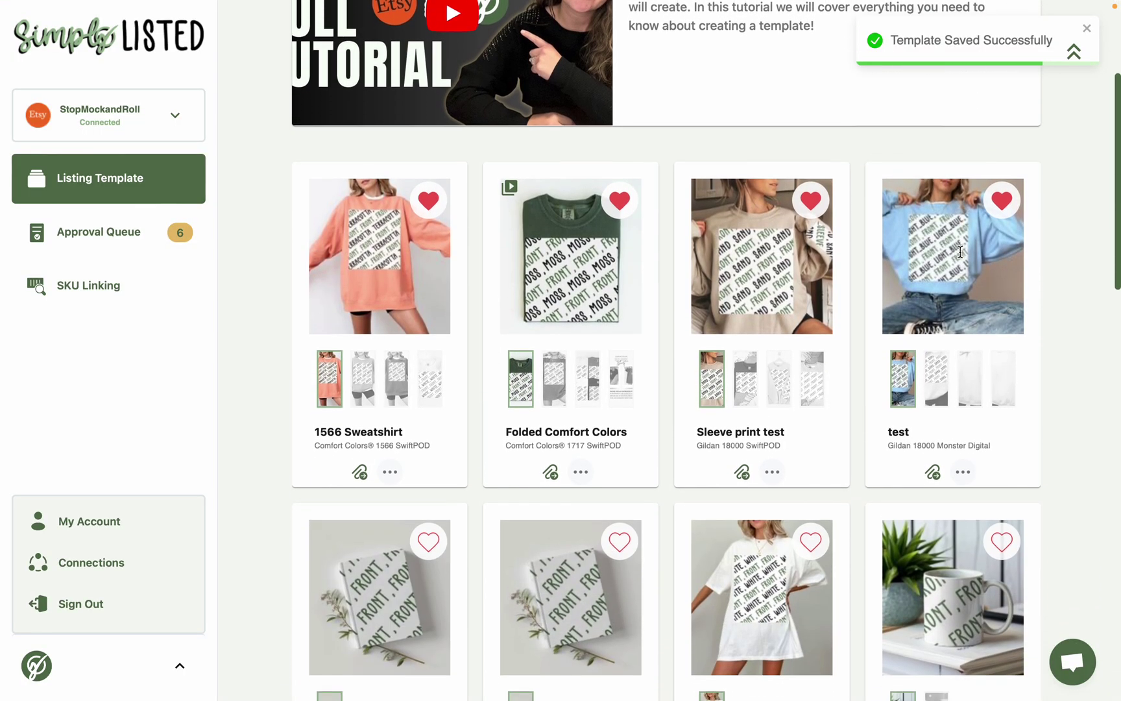
{"action": "scroll", "coordinate": [649, 363], "scroll_direction": "down", "scroll_amount": 3}
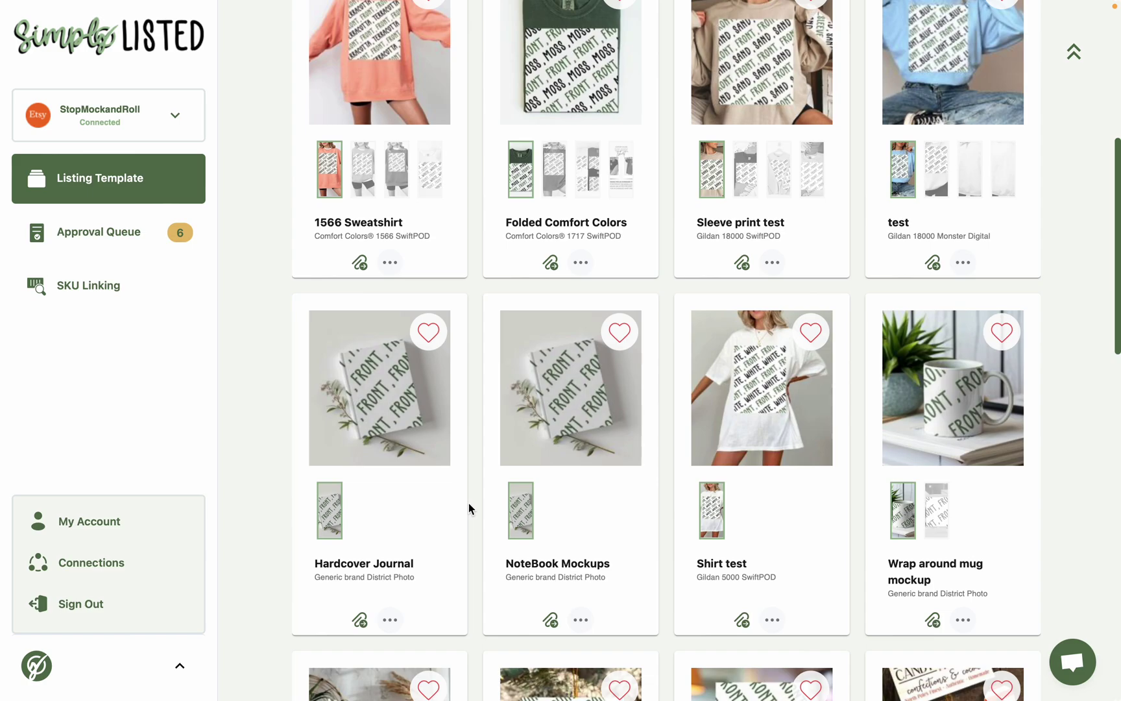
{"action": "left_click", "coordinate": [132, 240]}
{"action": "scroll", "coordinate": [363, 441], "scroll_direction": "down", "scroll_amount": 1}
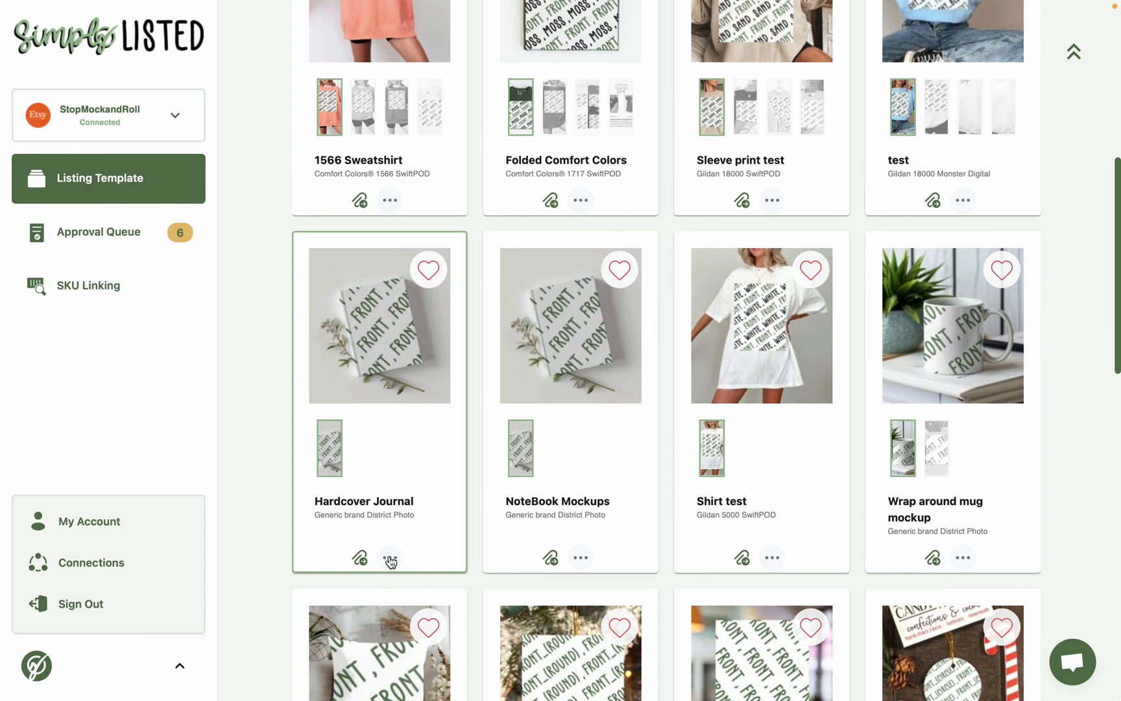
{"action": "left_click", "coordinate": [390, 559]}
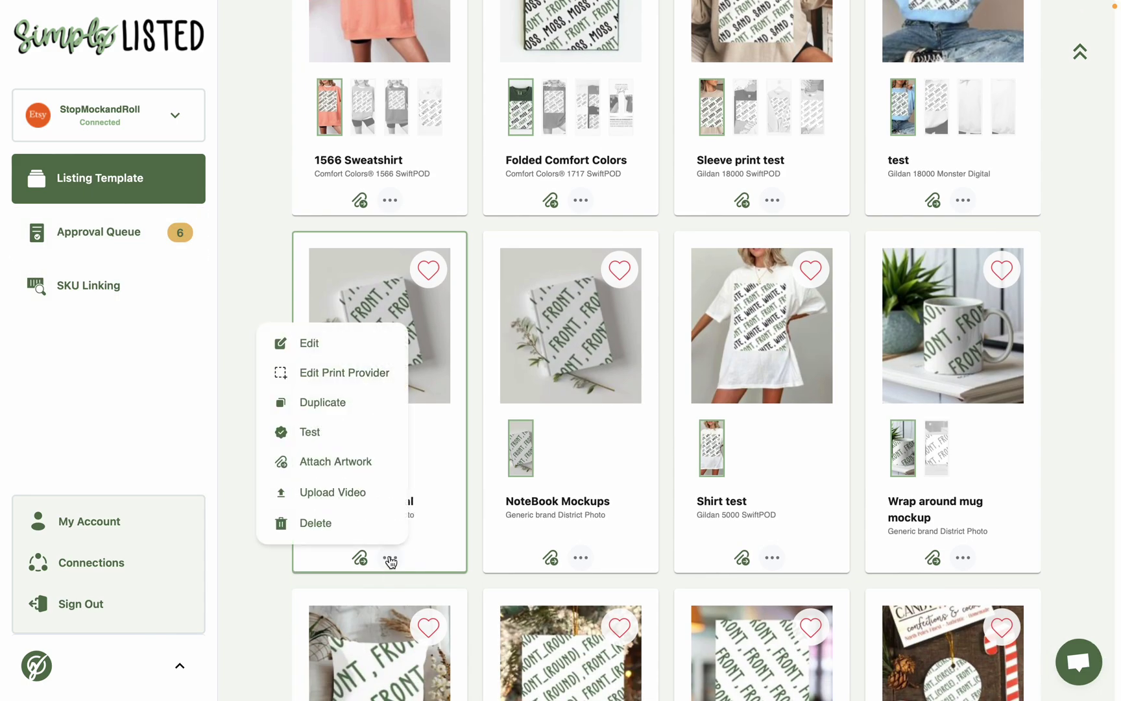
- Start a test of the Hardcover Journal template, then close the Printify journal editor
{"action": "left_click", "coordinate": [319, 435]}
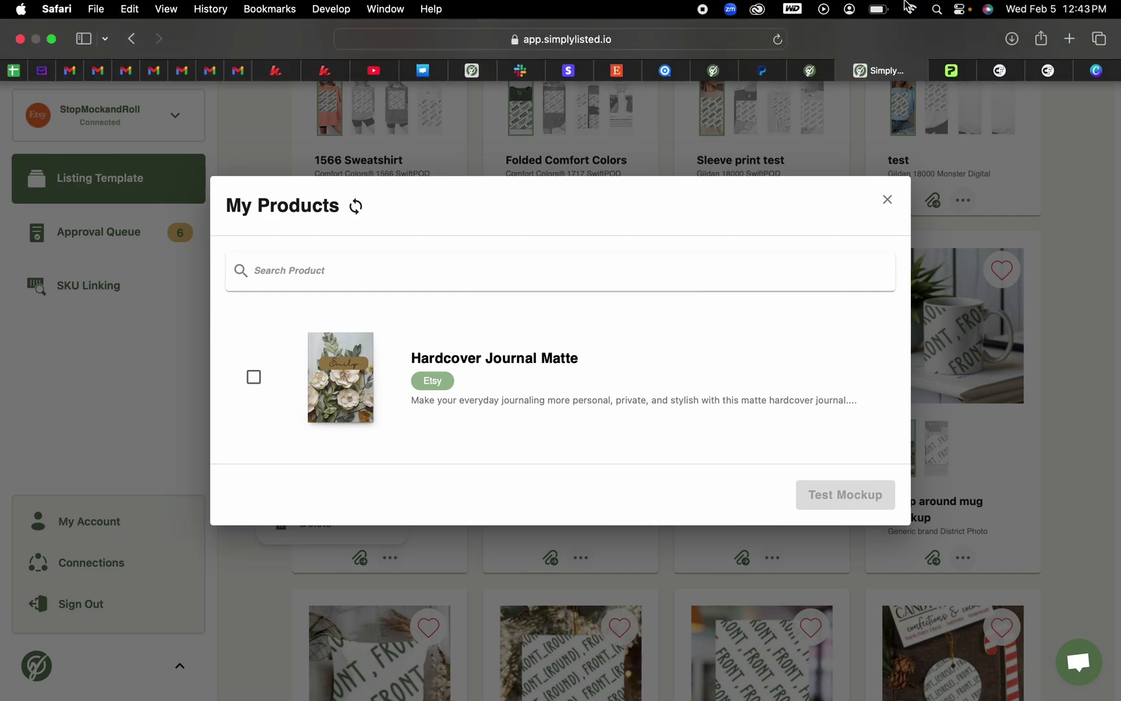
{"action": "left_click", "coordinate": [949, 69]}
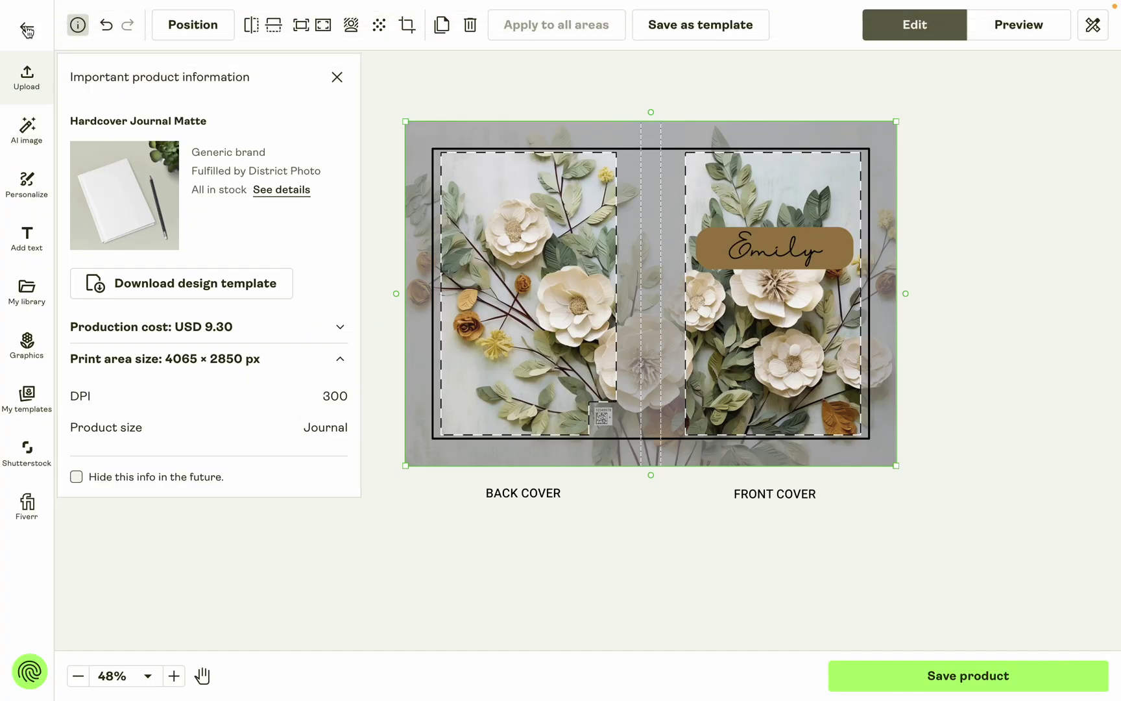
{"action": "left_click", "coordinate": [27, 26]}
{"action": "left_click", "coordinate": [651, 443]}
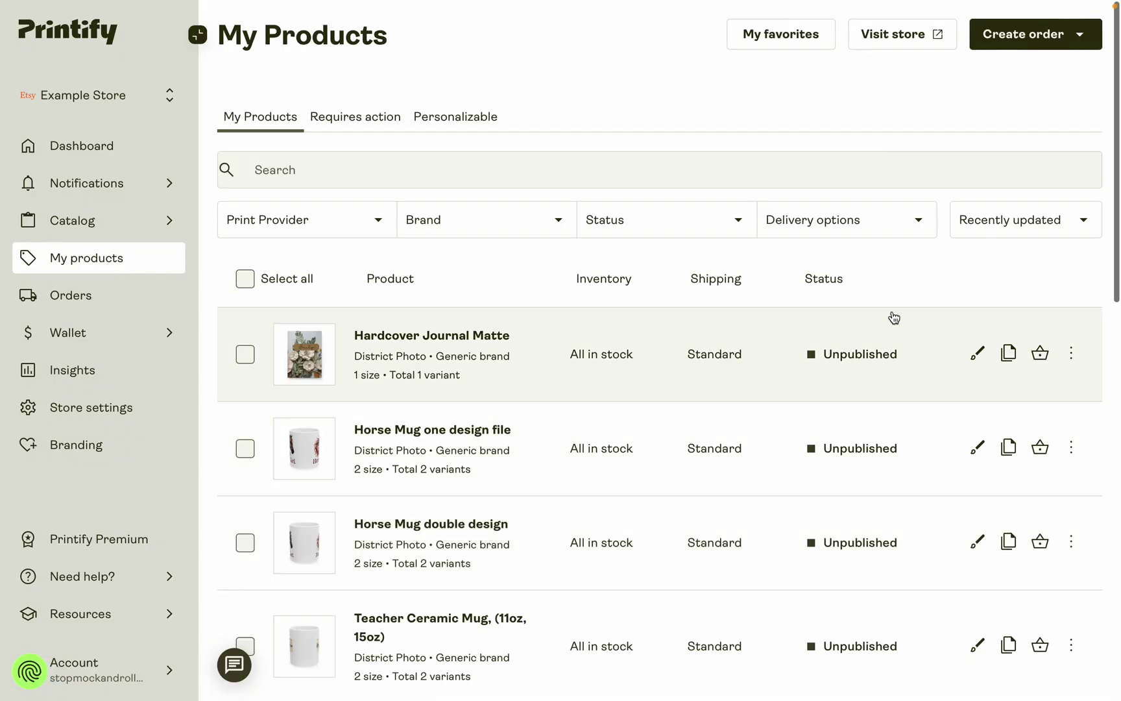
- Refresh My Products in Simply Listed and choose Hardcover Journal Matte for the test
{"action": "mouse_move", "coordinate": [783, 5]}
{"action": "left_click", "coordinate": [858, 70]}
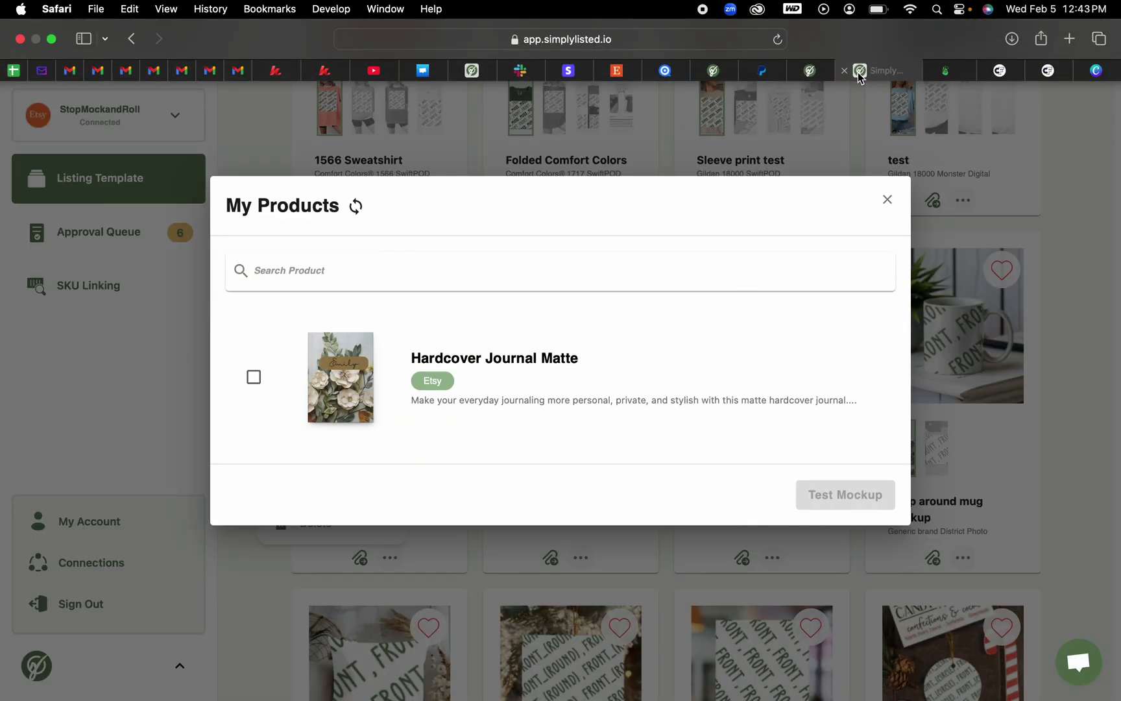
{"action": "left_click", "coordinate": [357, 208]}
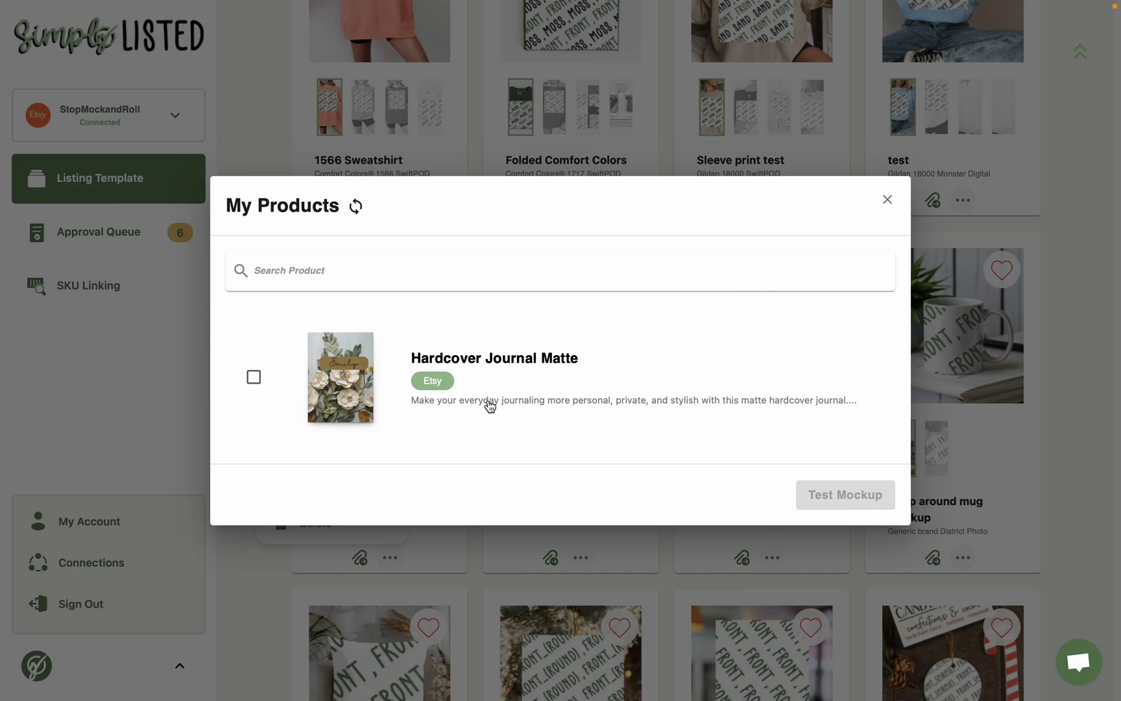
{"action": "left_click", "coordinate": [254, 377]}
- Generate the Hardcover Journal Matte test mockup, view its preview, and open then close the support chat
{"action": "left_click", "coordinate": [834, 498]}
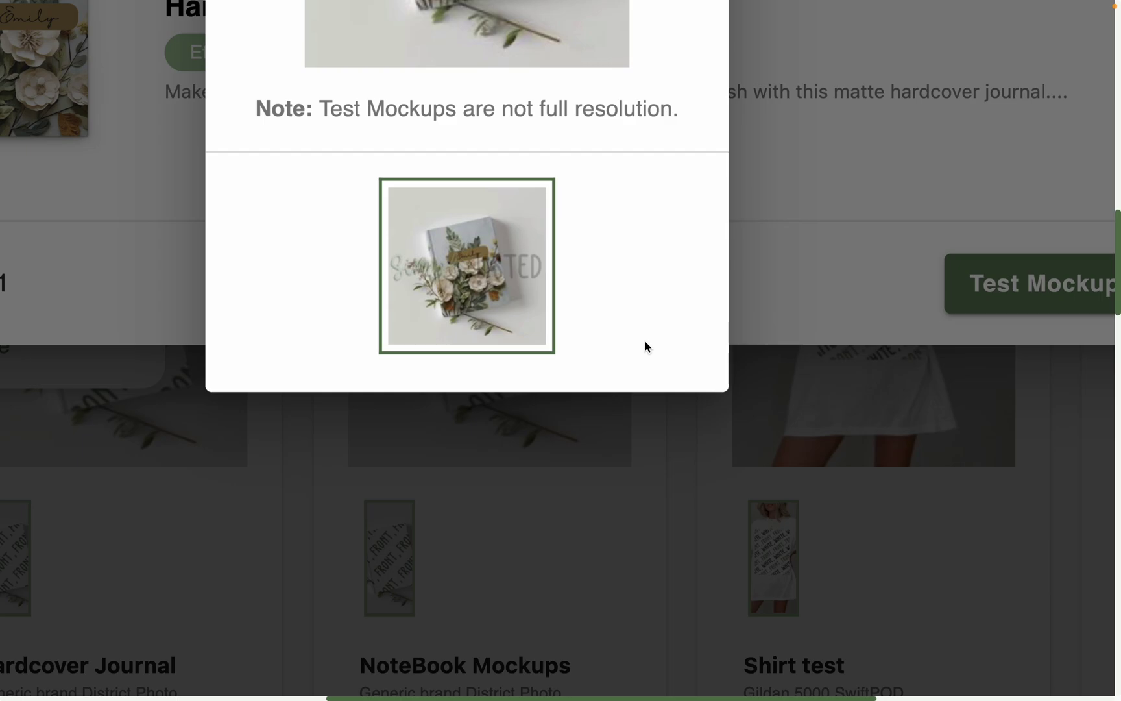
{"action": "scroll", "coordinate": [645, 340], "scroll_direction": "up", "scroll_amount": 5}
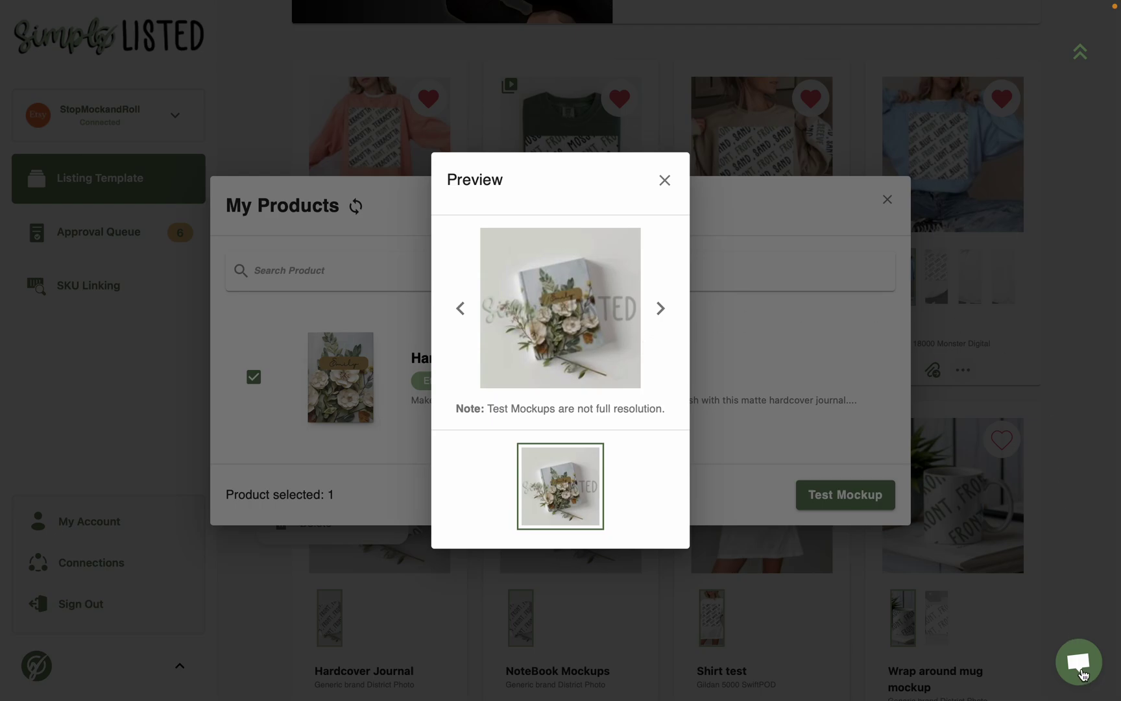
{"action": "left_click", "coordinate": [1080, 663]}
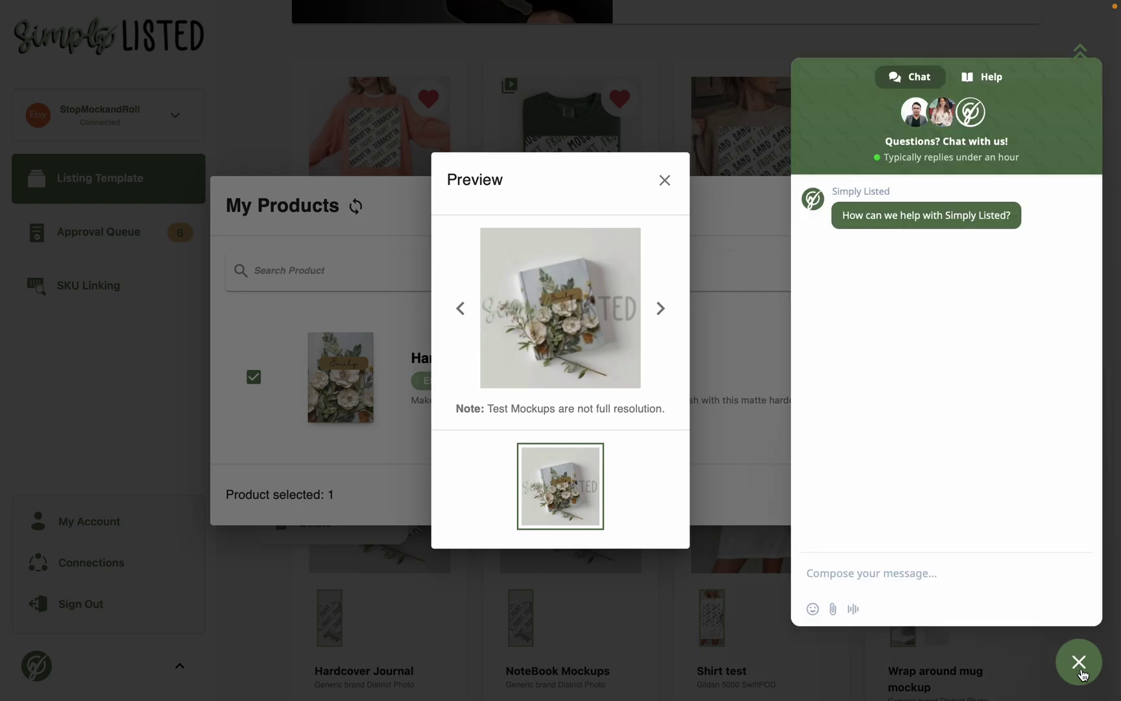
{"action": "left_click", "coordinate": [1081, 663]}
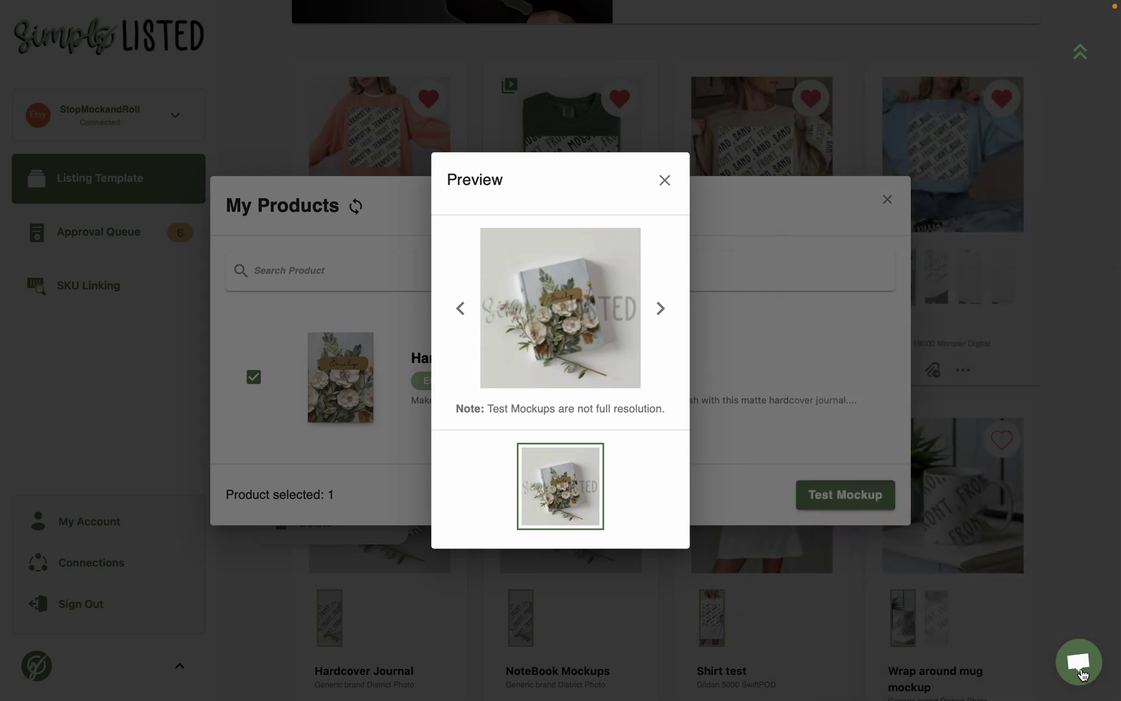